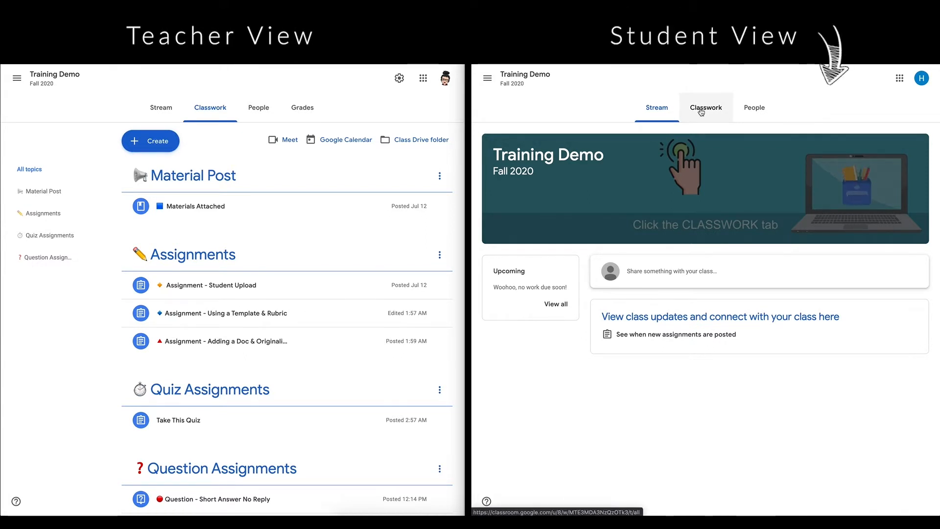
Step: Open the student's Classwork page and expand the Materials Attached post in both the teacher and student views to review its attachments
{"action": "left_click", "coordinate": [702, 111]}
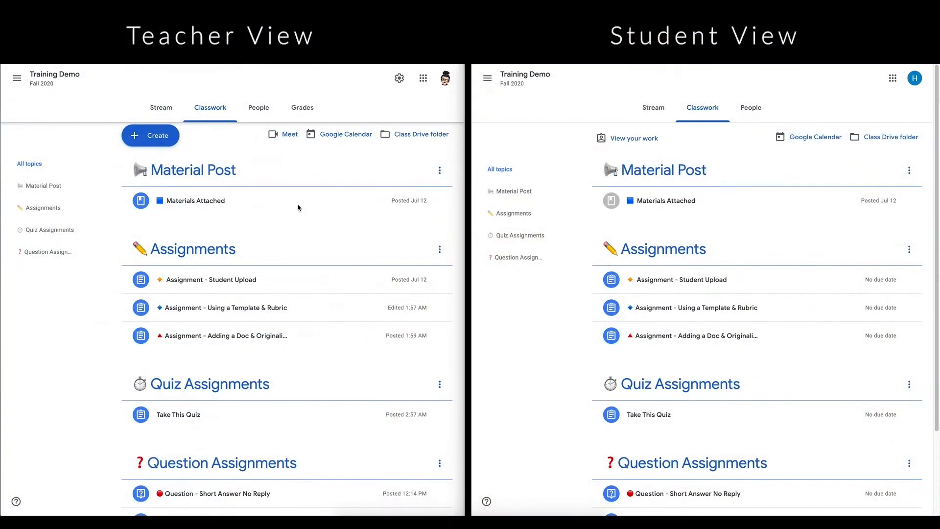
{"action": "left_click", "coordinate": [297, 206]}
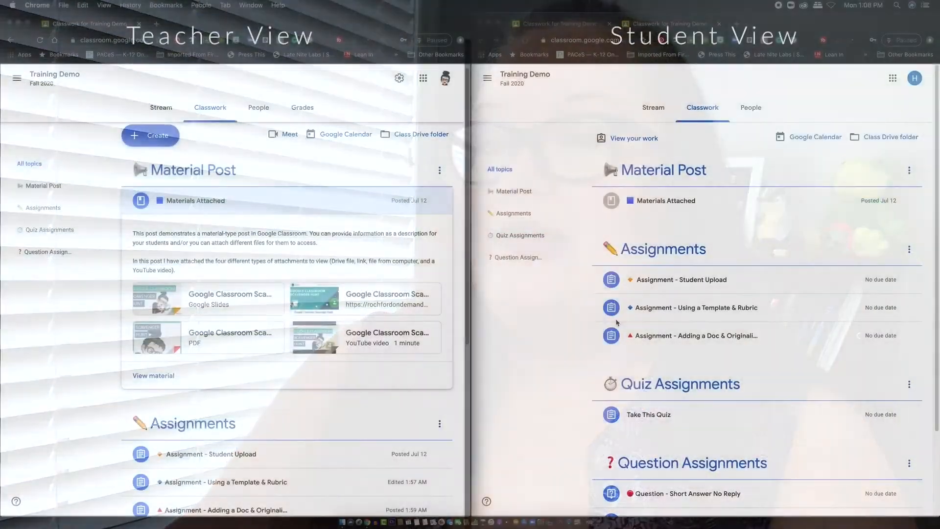
{"action": "scroll", "coordinate": [602, 407], "scroll_direction": "down", "scroll_amount": 3}
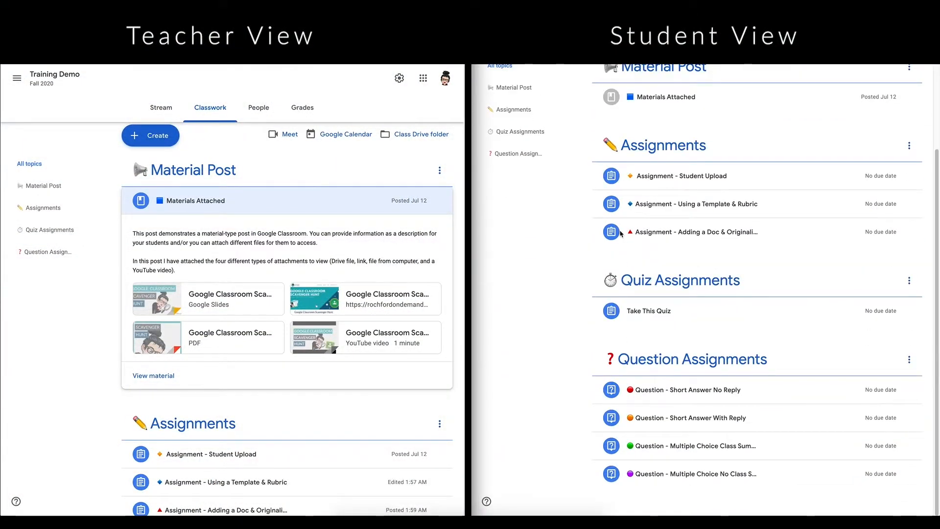
{"action": "scroll", "coordinate": [622, 245], "scroll_direction": "up", "scroll_amount": 2}
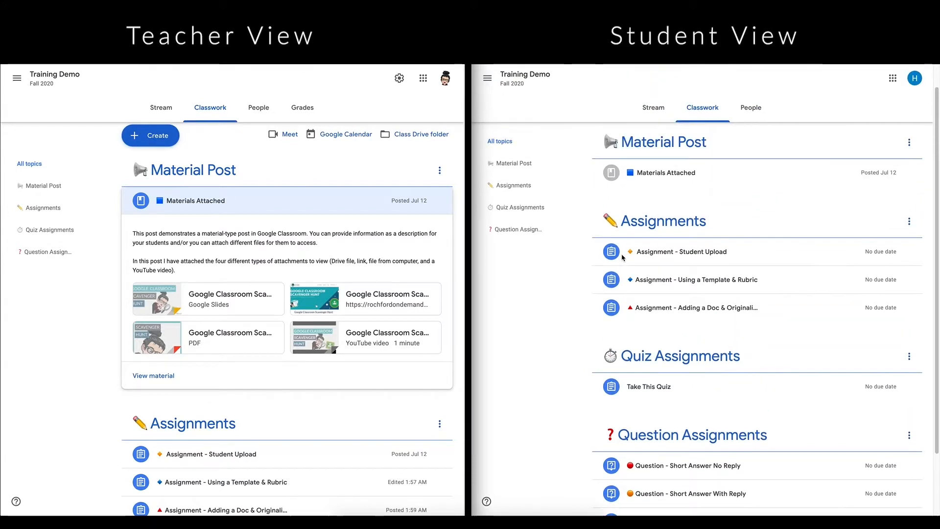
{"action": "scroll", "coordinate": [622, 257], "scroll_direction": "up", "scroll_amount": 1}
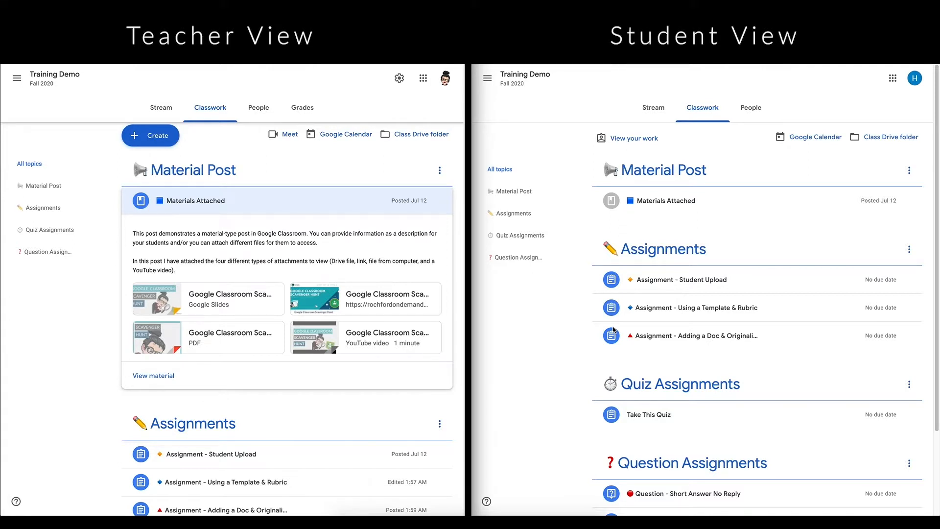
{"action": "left_click", "coordinate": [733, 204]}
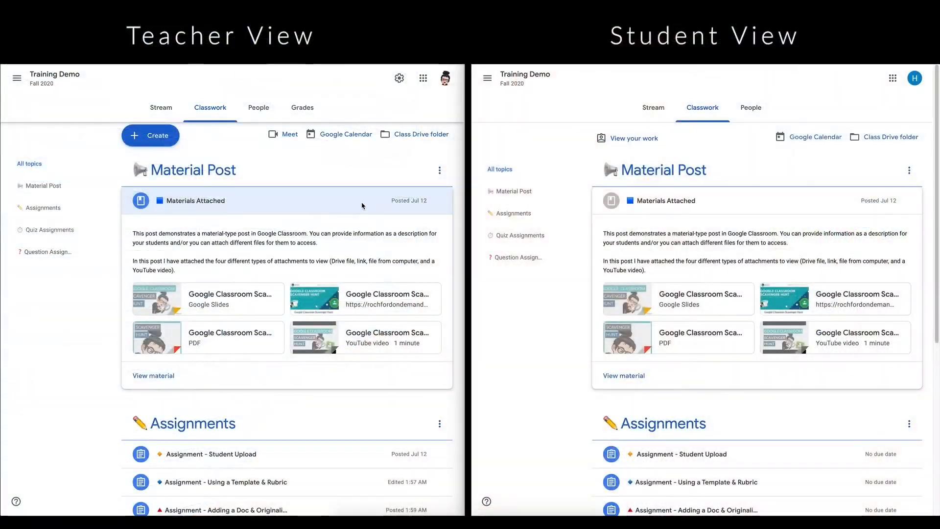
{"action": "left_click", "coordinate": [355, 205]}
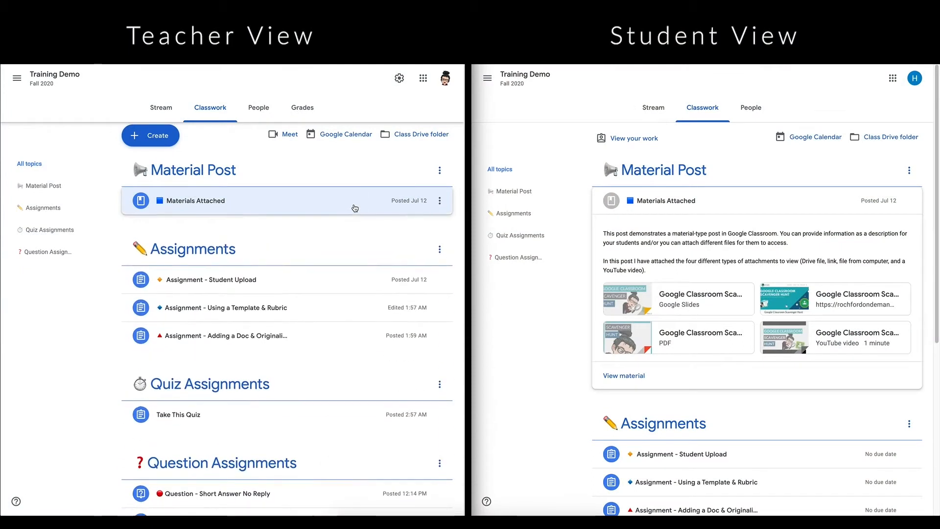
Step: Open the full details of Assignment - Student Upload in the student view
{"action": "scroll", "coordinate": [355, 208], "scroll_direction": "down", "scroll_amount": 1}
{"action": "scroll", "coordinate": [355, 208], "scroll_direction": "down", "scroll_amount": 1}
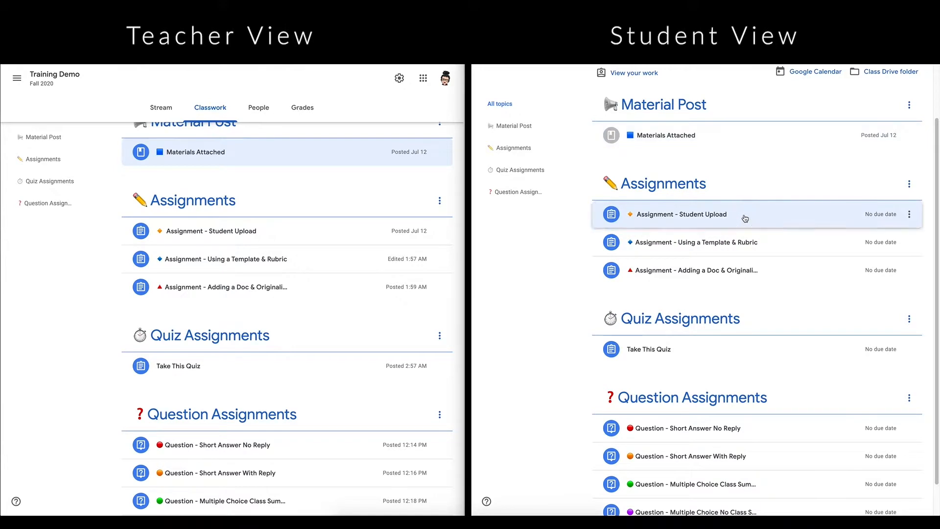
{"action": "left_click", "coordinate": [631, 284]}
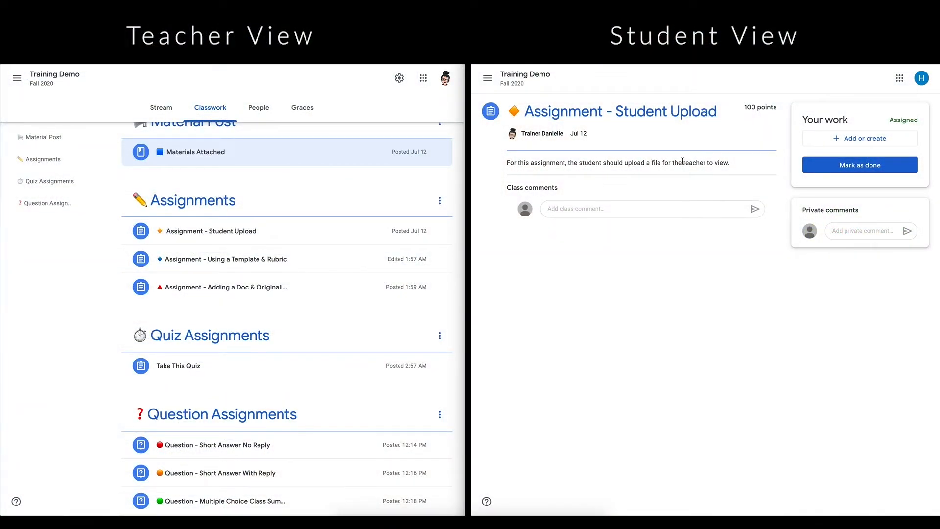
Step: Open Assignment - Student Upload for editing in the teacher view
{"action": "left_click", "coordinate": [314, 232]}
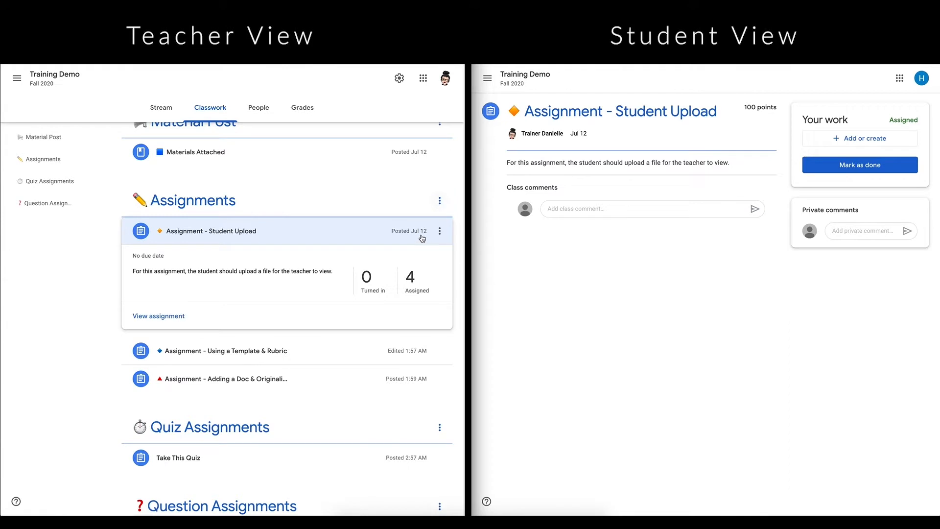
{"action": "left_click", "coordinate": [440, 230]}
{"action": "left_click", "coordinate": [402, 251]}
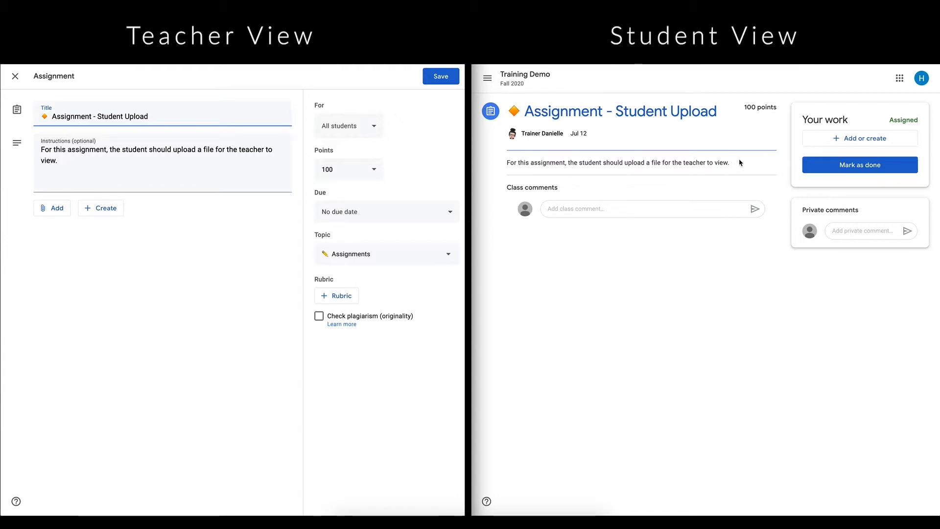
Step: Create a new Docs file for the student's assignment, write "I'm going to quickly type something." in it, and close it
{"action": "left_click", "coordinate": [850, 180]}
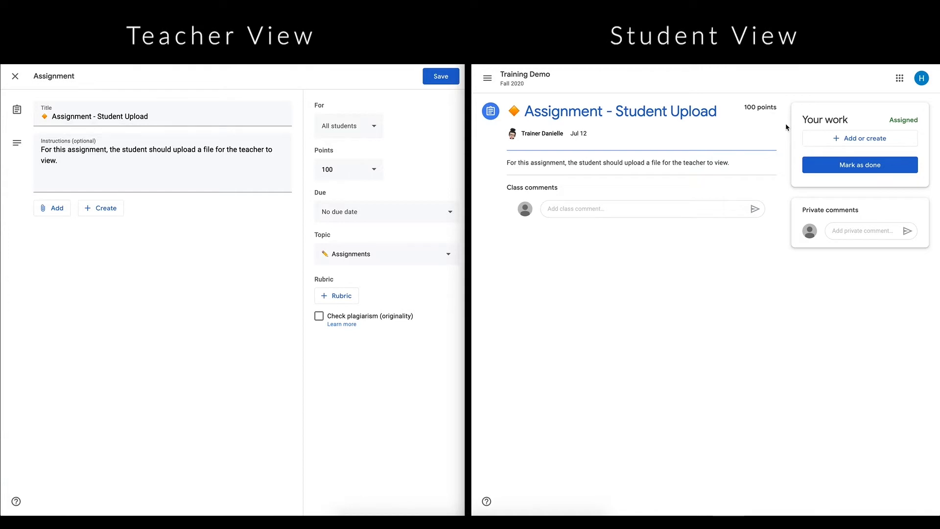
{"action": "left_click", "coordinate": [854, 141]}
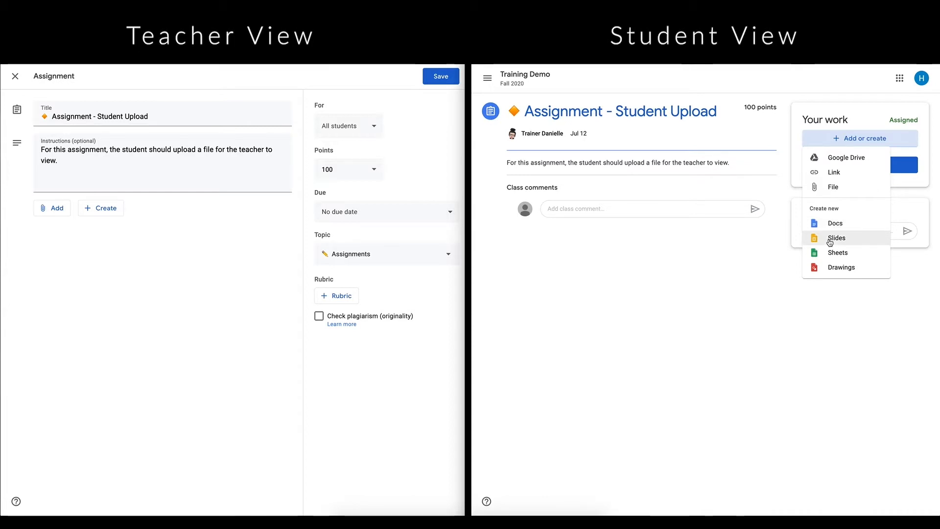
{"action": "left_click", "coordinate": [835, 223]}
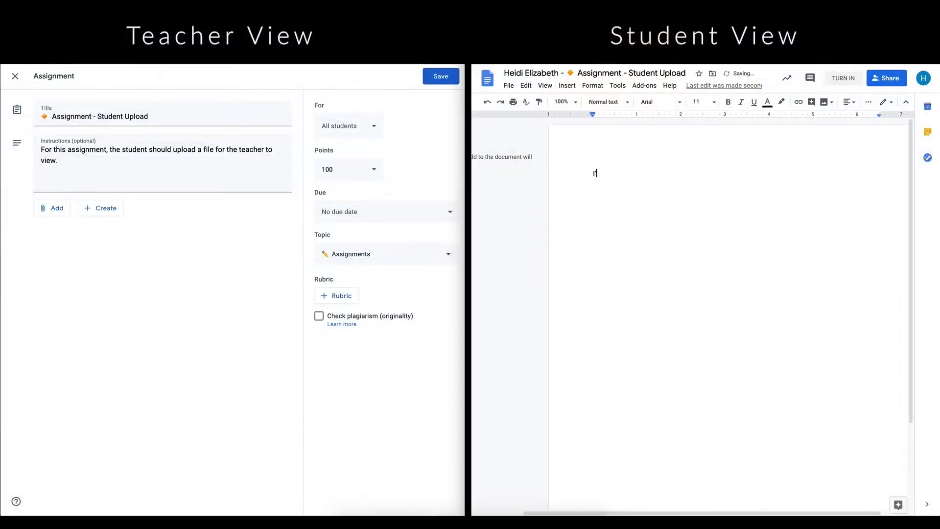
{"action": "type", "text": "I'm going to quickly type somethin"}
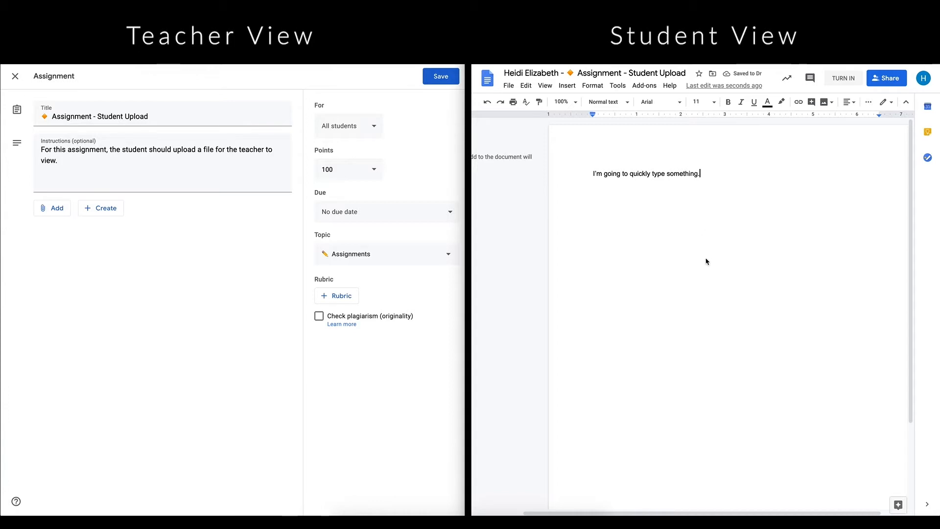
{"action": "type", "text": "g."}
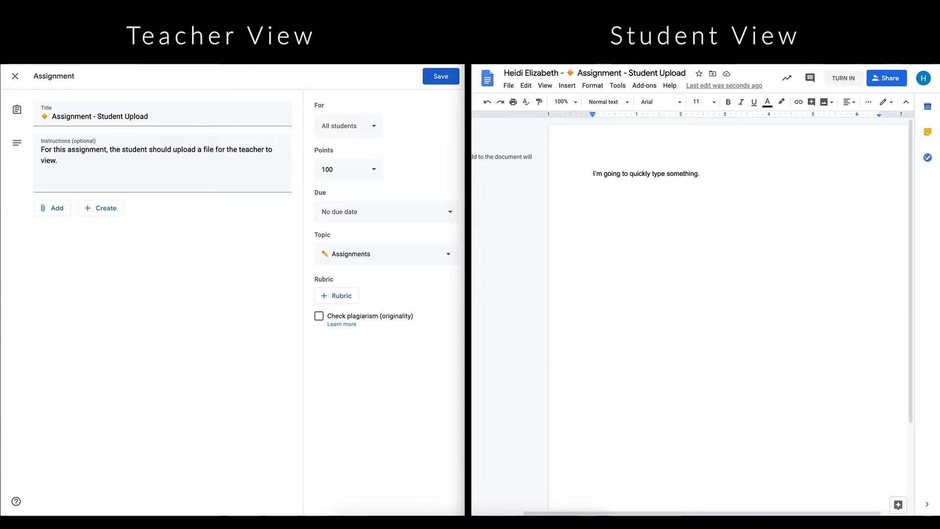
{"action": "key", "text": "super+w"}
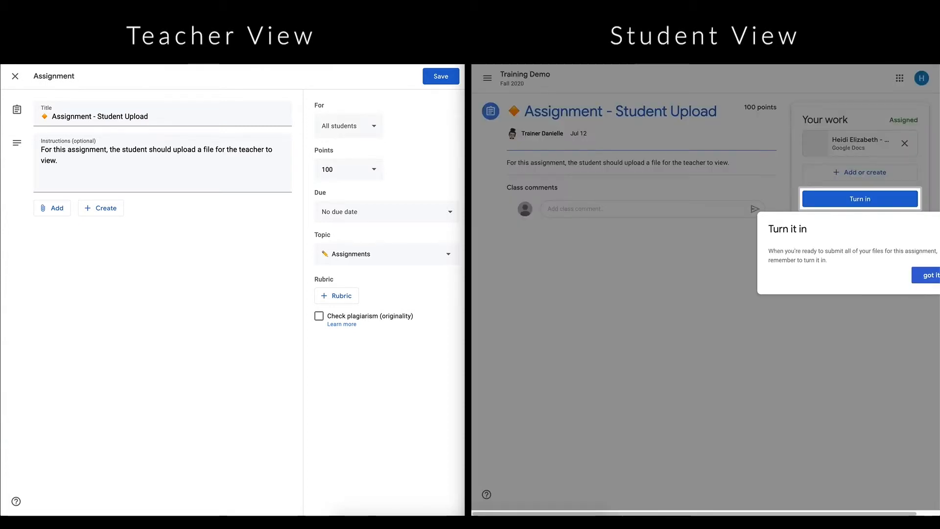
Step: Turn in the student's work with the attached document and confirm the submission
{"action": "left_click", "coordinate": [926, 279]}
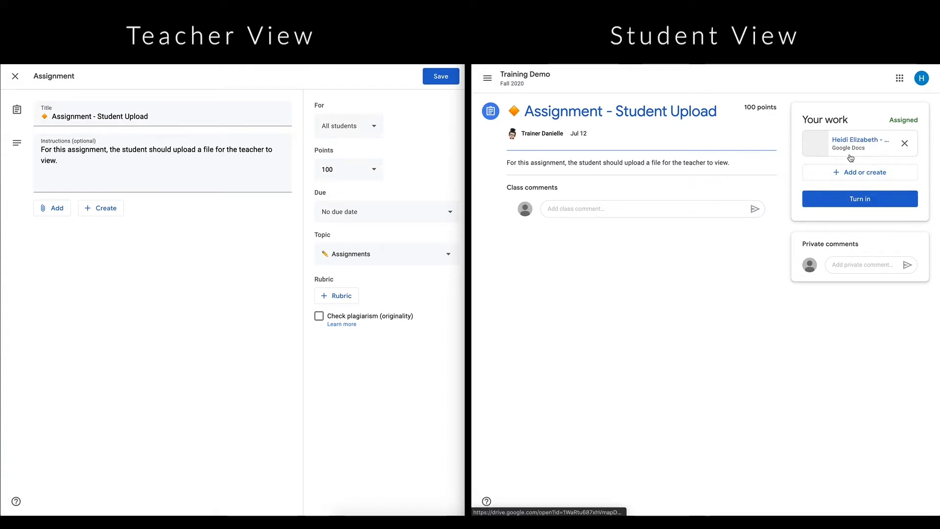
{"action": "left_click", "coordinate": [854, 202]}
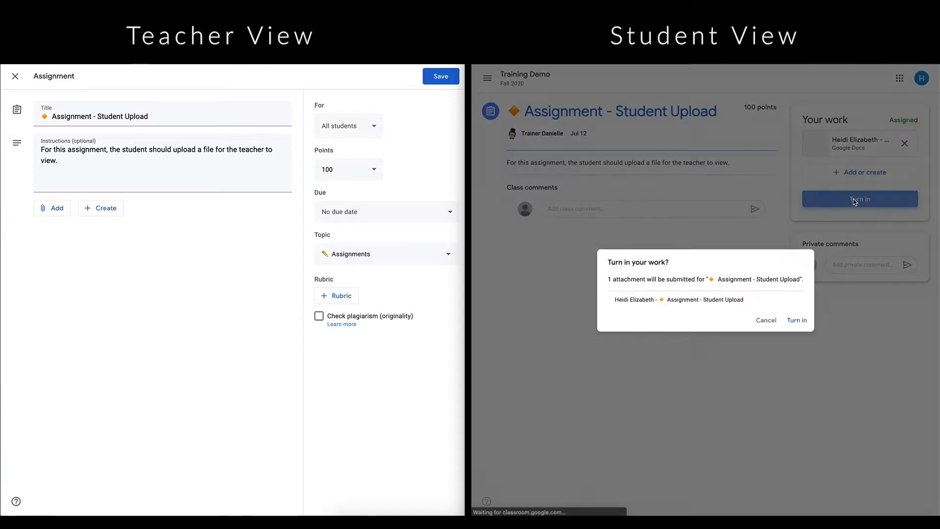
{"action": "left_click", "coordinate": [801, 331]}
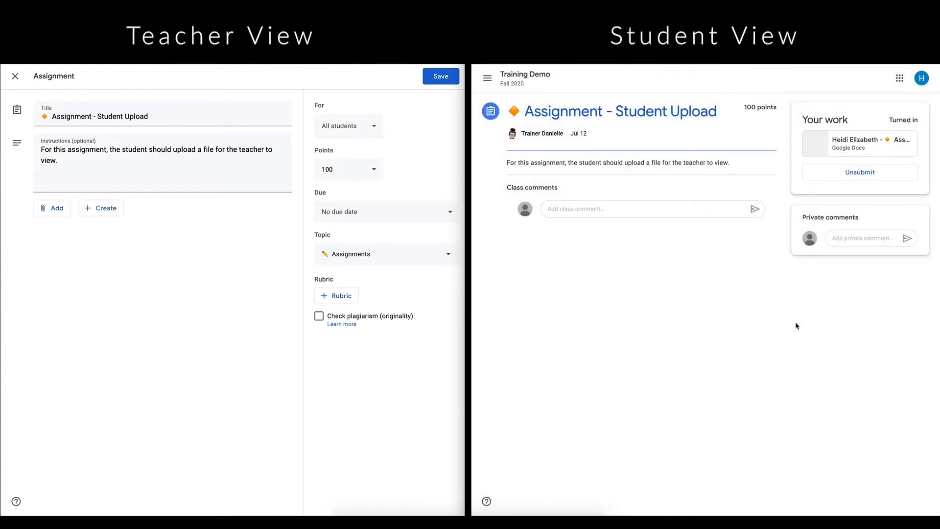
Step: Save the assignment in the teacher view, reload Classwork, and open the turned-in work for Assignment - Student Upload
{"action": "left_click", "coordinate": [429, 78]}
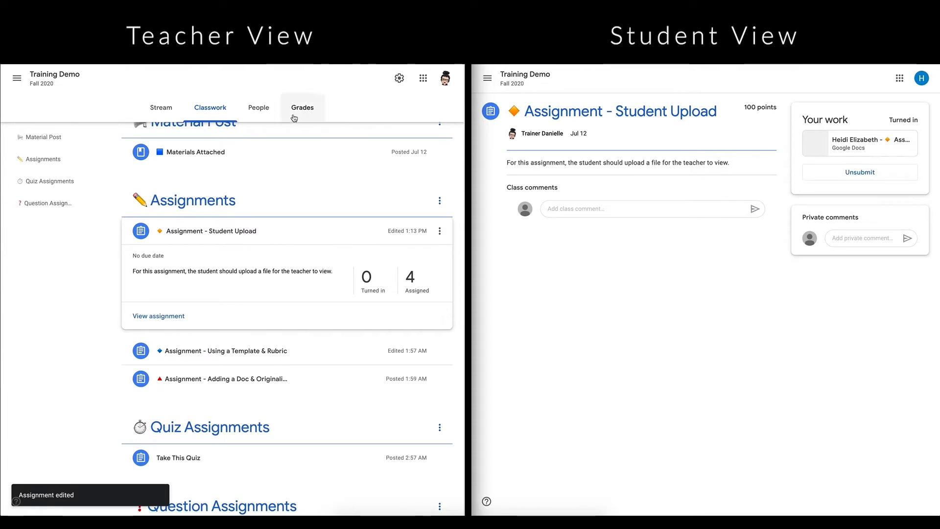
{"action": "key", "text": "super+r"}
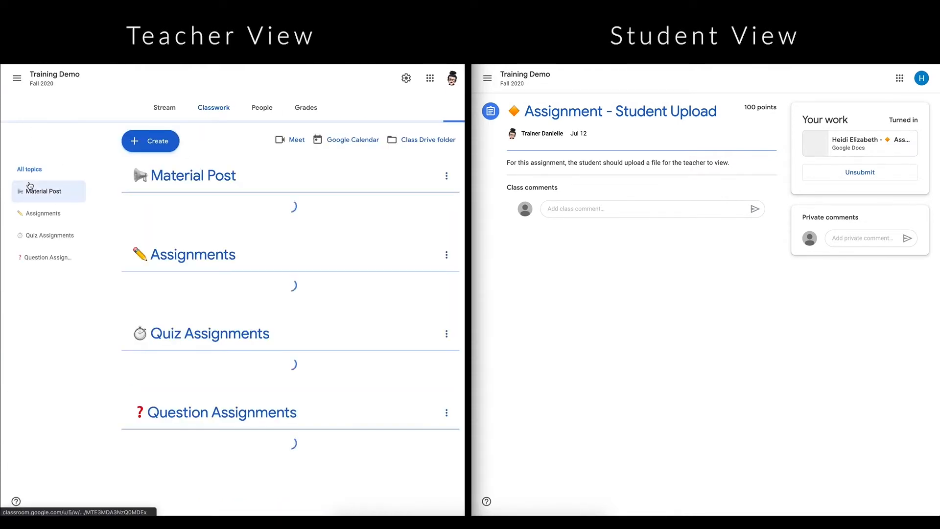
{"action": "left_click", "coordinate": [300, 287]}
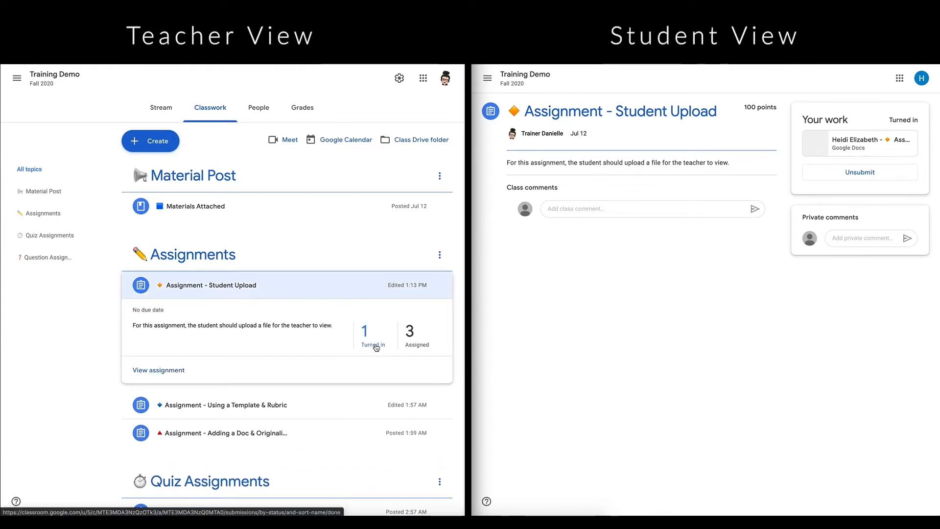
{"action": "left_click", "coordinate": [371, 347]}
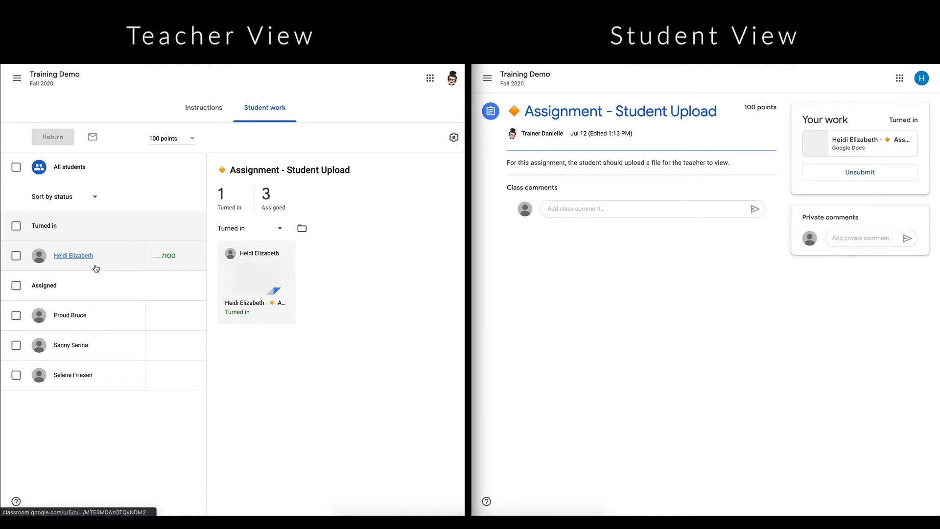
Step: Open the student's turned-in document in the teacher view and grade it 100 out of 100
{"action": "left_click", "coordinate": [251, 281]}
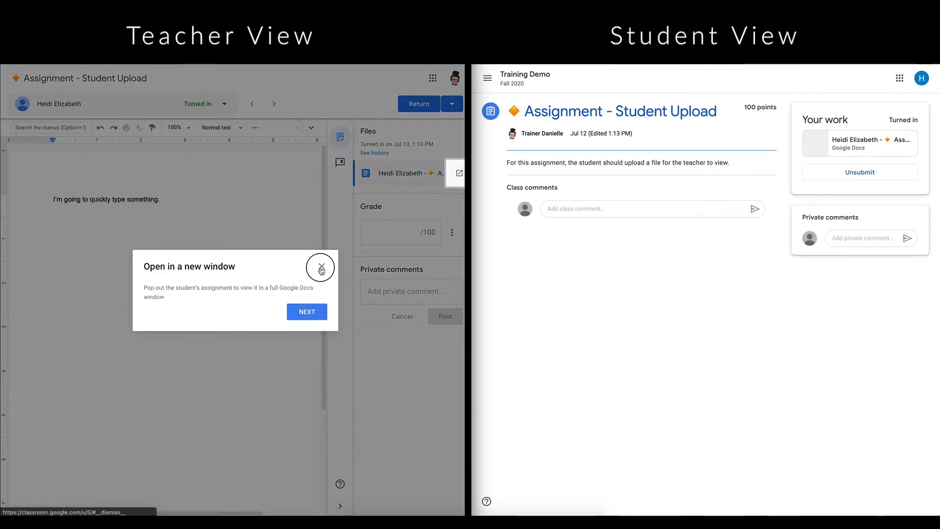
{"action": "left_click", "coordinate": [322, 266]}
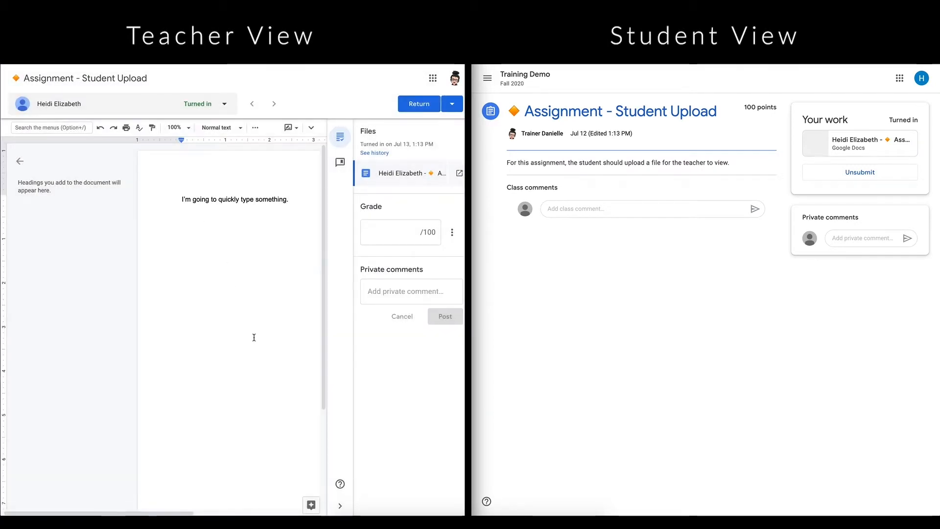
{"action": "left_click_drag", "start_coordinate": [156, 513], "coordinate": [239, 513]}
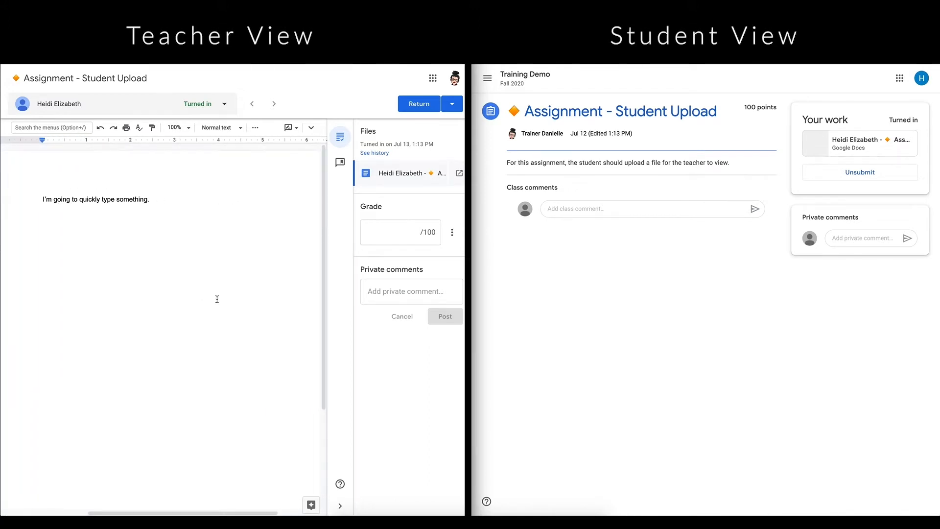
{"action": "left_click", "coordinate": [407, 233]}
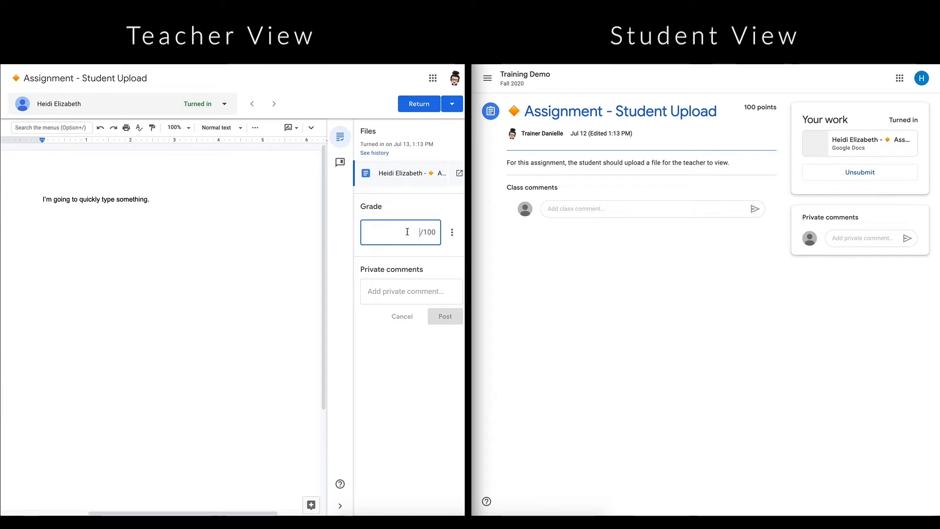
{"action": "type", "text": "100"}
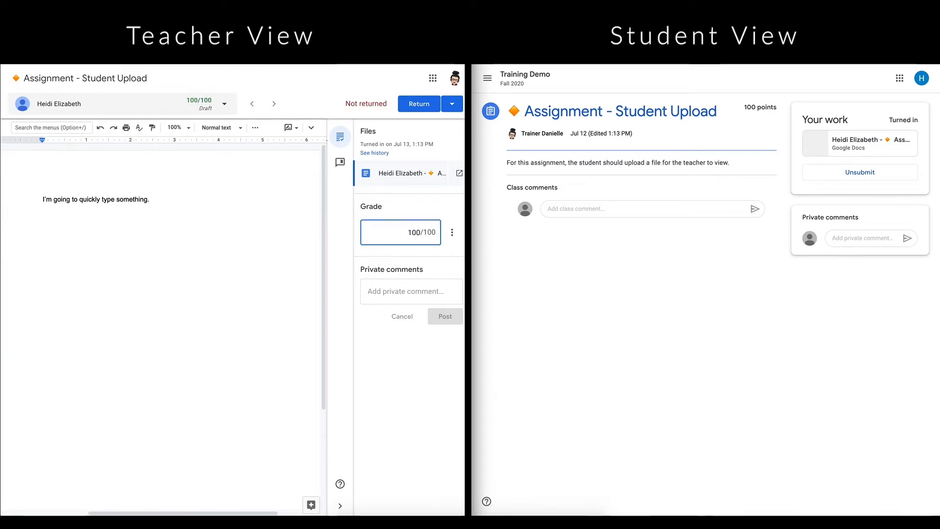
{"action": "left_click", "coordinate": [319, 105]}
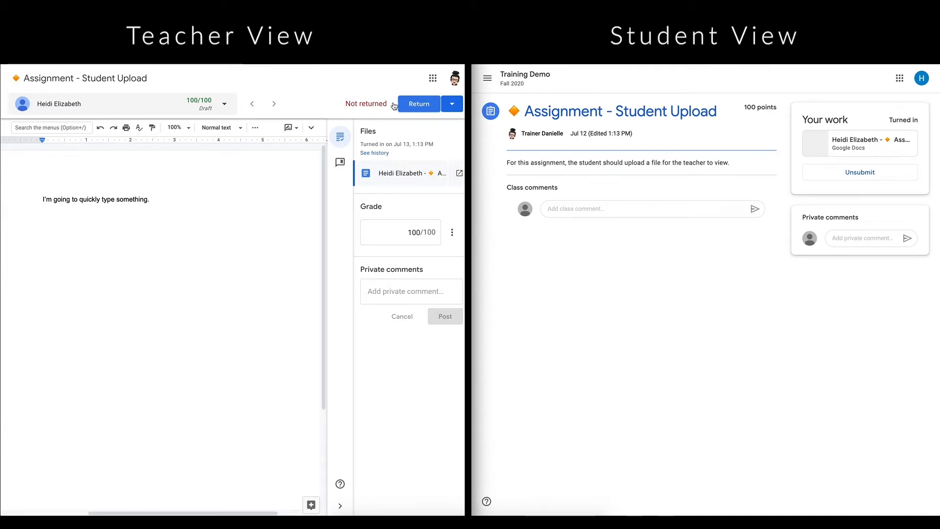
Step: Go back to the teacher's student work list and select the graded submission
{"action": "left_click", "coordinate": [190, 34]}
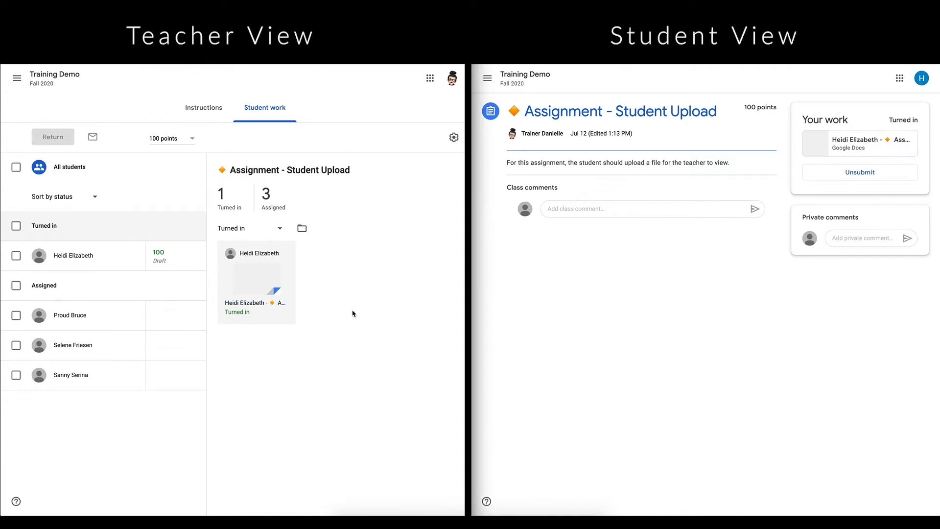
{"action": "left_click", "coordinate": [17, 256]}
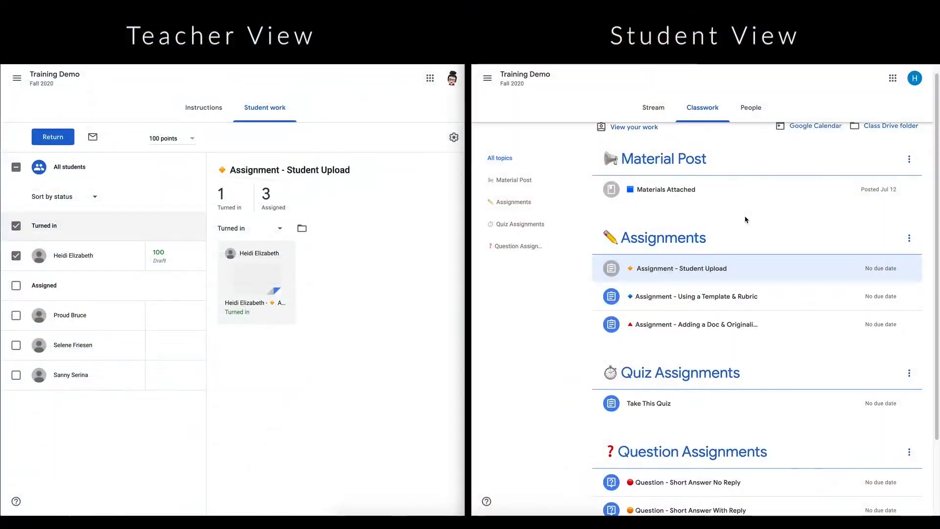
Step: Go back to the Training Demo Classwork page in the teacher view
{"action": "scroll", "coordinate": [746, 220], "scroll_direction": "down", "scroll_amount": 1}
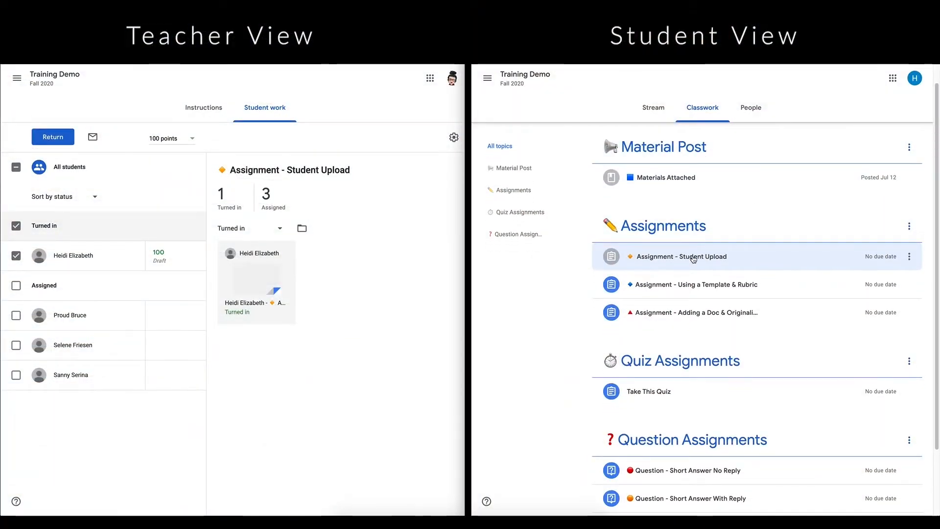
{"action": "left_click", "coordinate": [68, 75]}
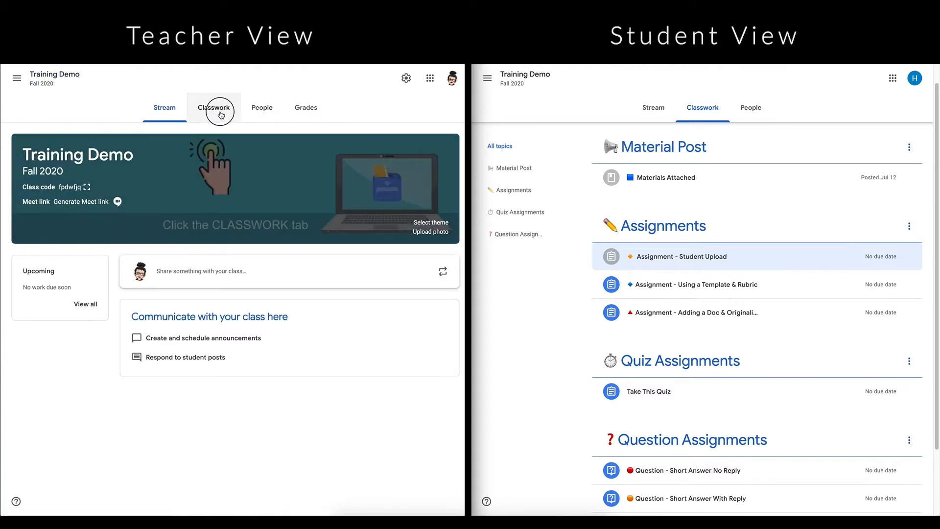
{"action": "left_click", "coordinate": [220, 109]}
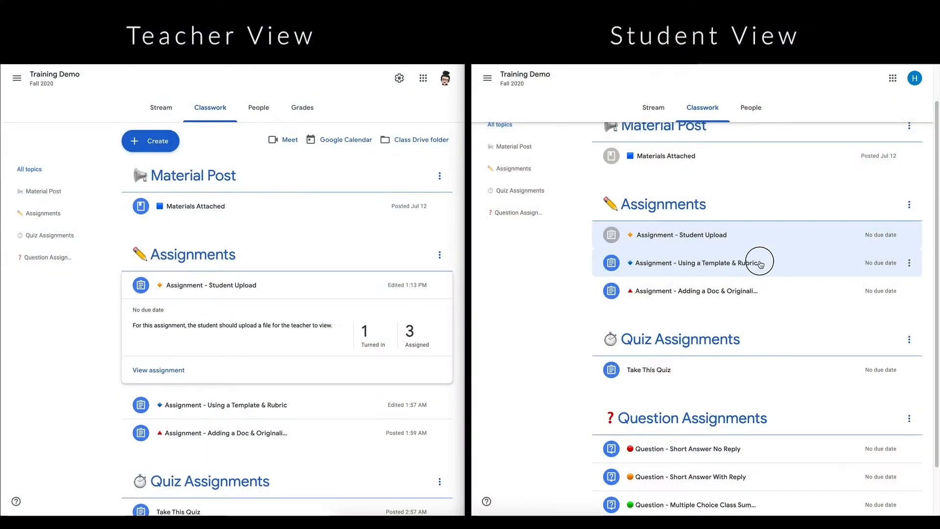
Step: Open Assignment - Using a Template & Rubric in the student view and examine the Completed Task rubric levels
{"action": "left_click", "coordinate": [760, 264]}
{"action": "left_click", "coordinate": [626, 371]}
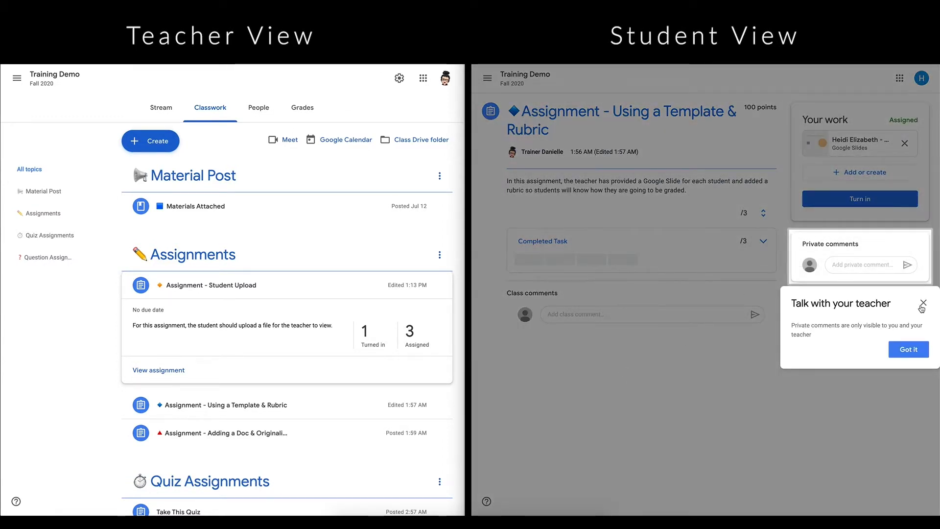
{"action": "left_click", "coordinate": [923, 303]}
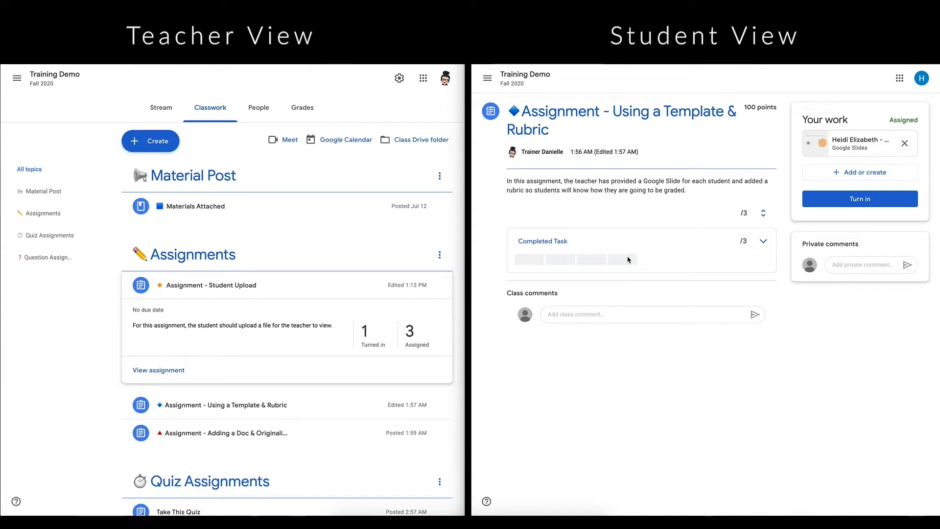
{"action": "left_click", "coordinate": [764, 242]}
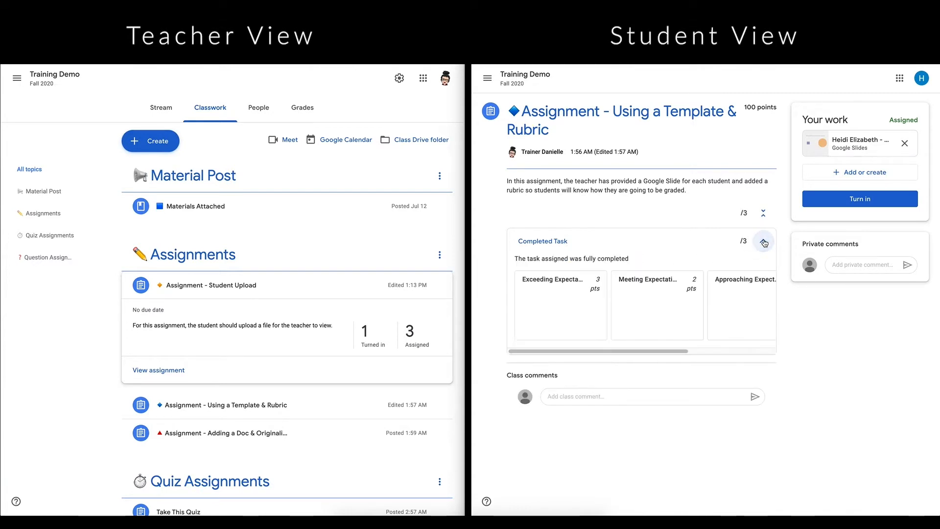
{"action": "mouse_move", "coordinate": [587, 351]}
{"action": "left_mouse_down"}
{"action": "mouse_move", "coordinate": [703, 349]}
{"action": "mouse_move", "coordinate": [570, 345]}
{"action": "left_mouse_up"}
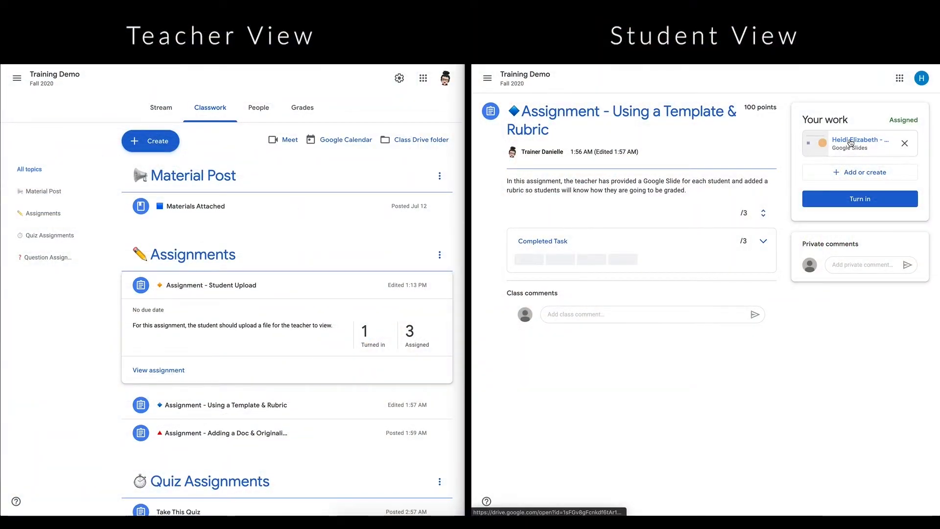
Step: In the student's attached Google Slides file, move the purple square inside the orange circle and send the circle to the back
{"action": "left_click", "coordinate": [850, 143]}
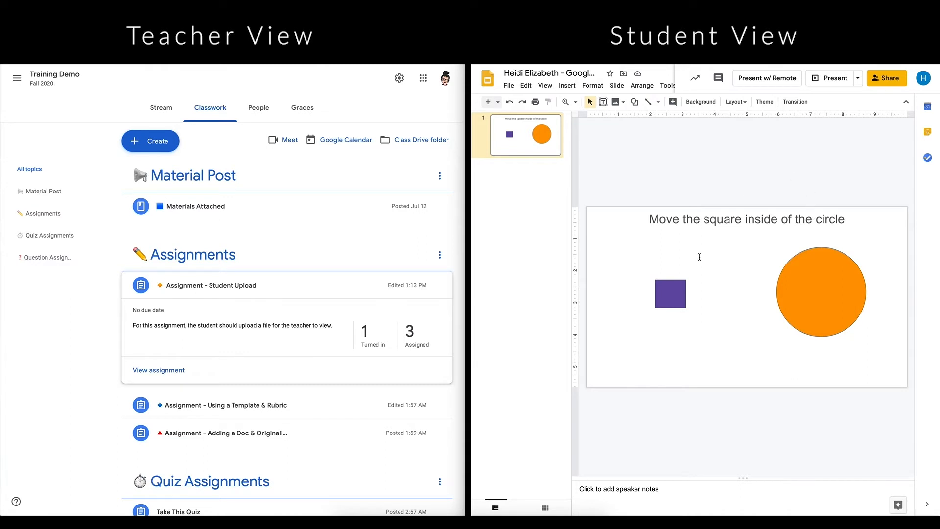
{"action": "left_click_drag", "start_coordinate": [670, 299], "coordinate": [819, 306]}
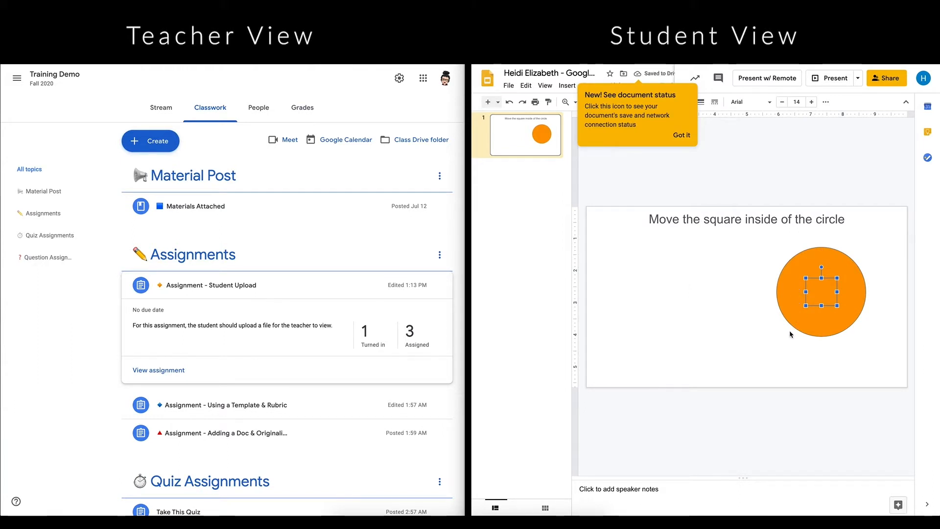
{"action": "left_click", "coordinate": [829, 319]}
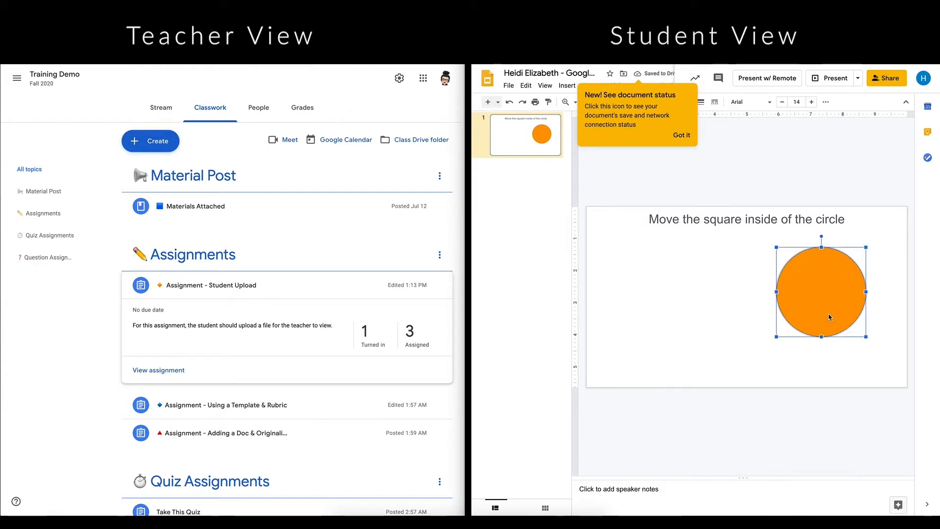
{"action": "right_click", "coordinate": [832, 324]}
{"action": "mouse_move", "coordinate": [860, 378]}
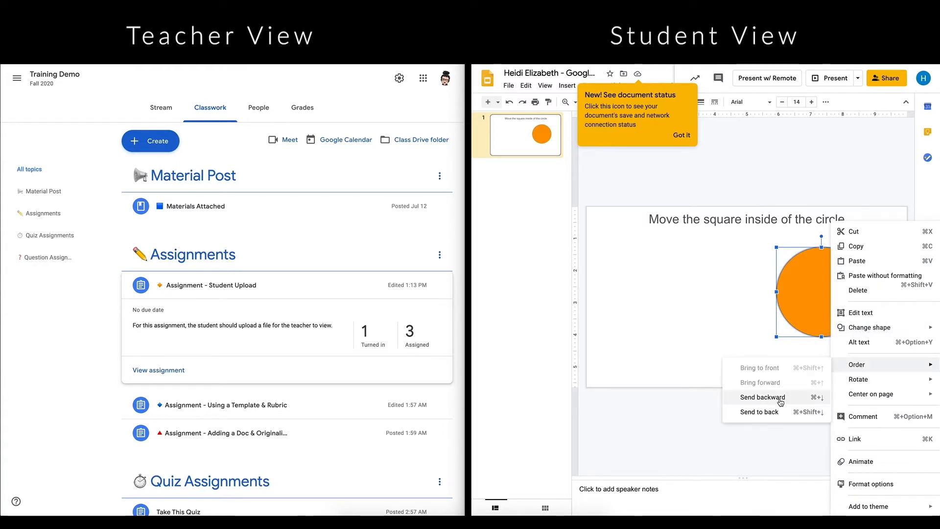
{"action": "left_click", "coordinate": [774, 411]}
{"action": "left_click", "coordinate": [745, 260]}
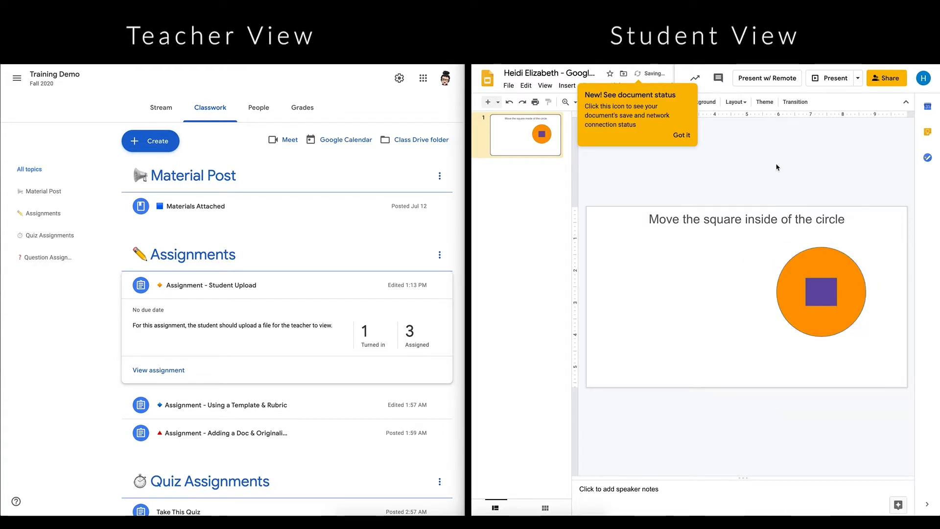
{"action": "left_click", "coordinate": [691, 152]}
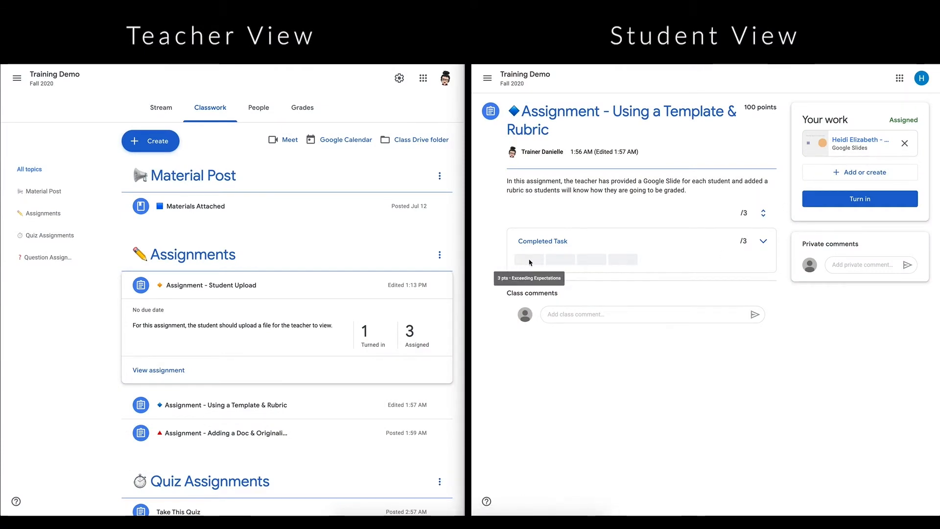
Step: Turn in the student's Google Slides work and return to the student's Classwork page with the assignment collapsed
{"action": "left_click", "coordinate": [858, 201]}
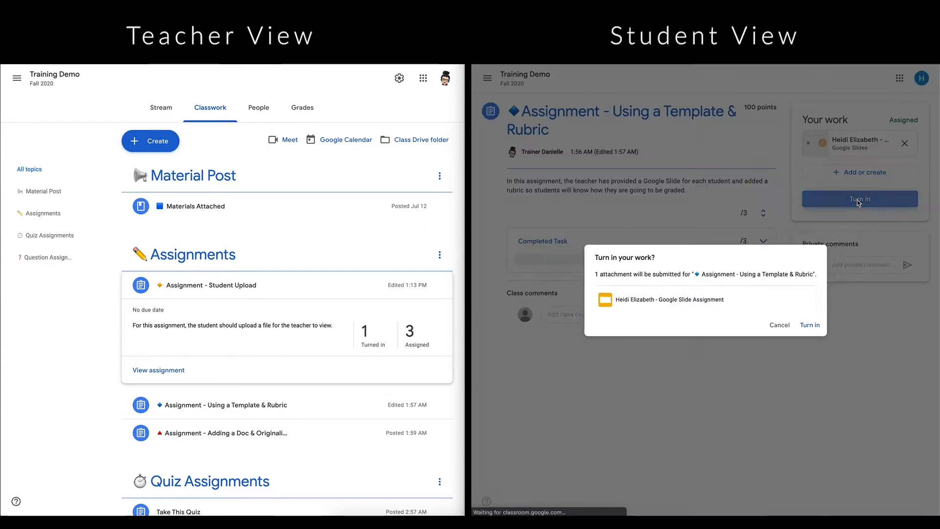
{"action": "left_click", "coordinate": [815, 327]}
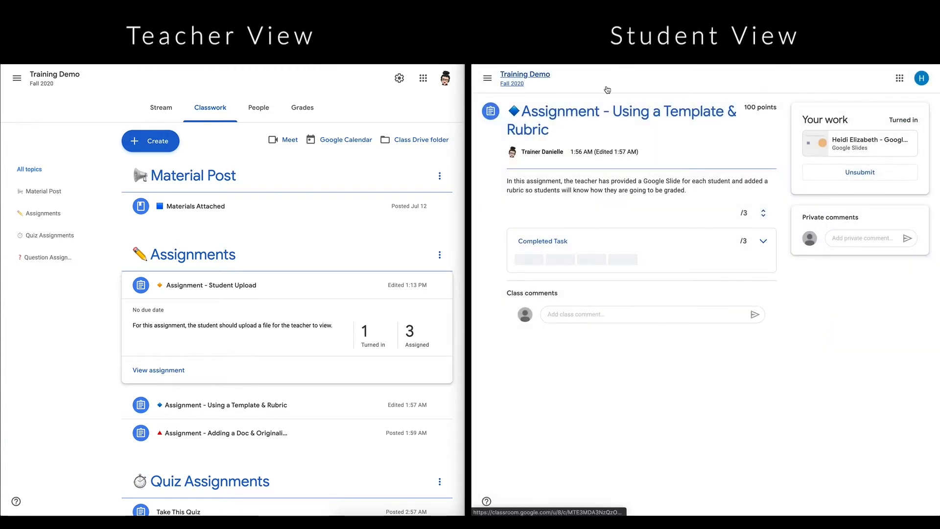
{"action": "left_click", "coordinate": [526, 78]}
{"action": "left_click", "coordinate": [708, 109]}
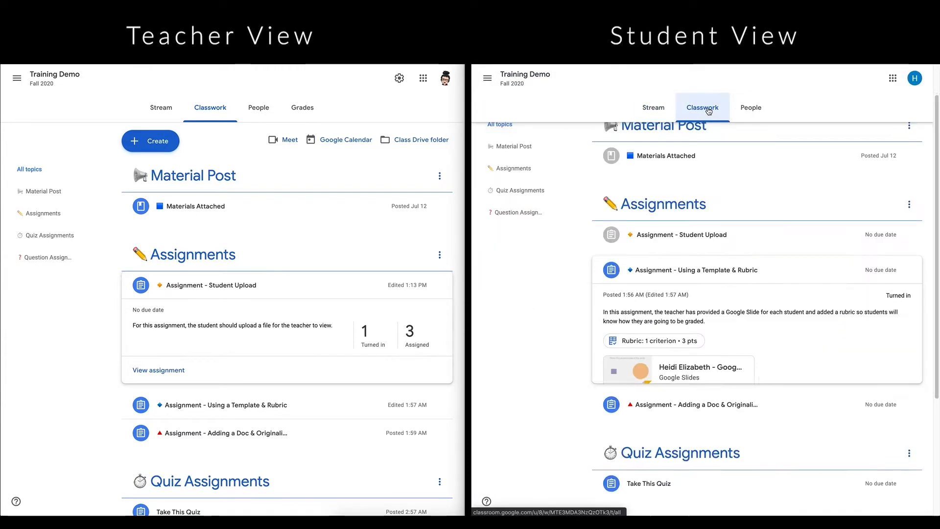
{"action": "left_click", "coordinate": [774, 273]}
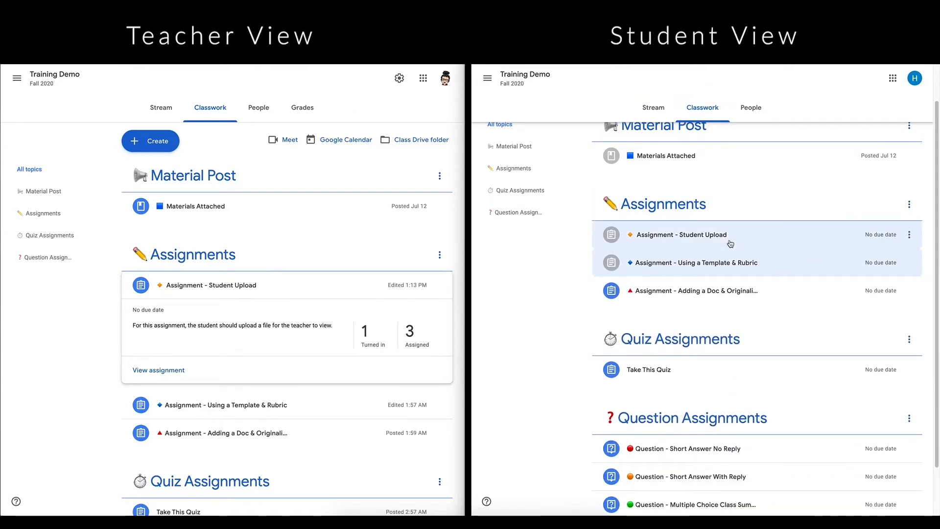
Step: In the teacher view, open the turned-in slide submission for Assignment - Using a Template & Rubric
{"action": "left_click", "coordinate": [308, 405]}
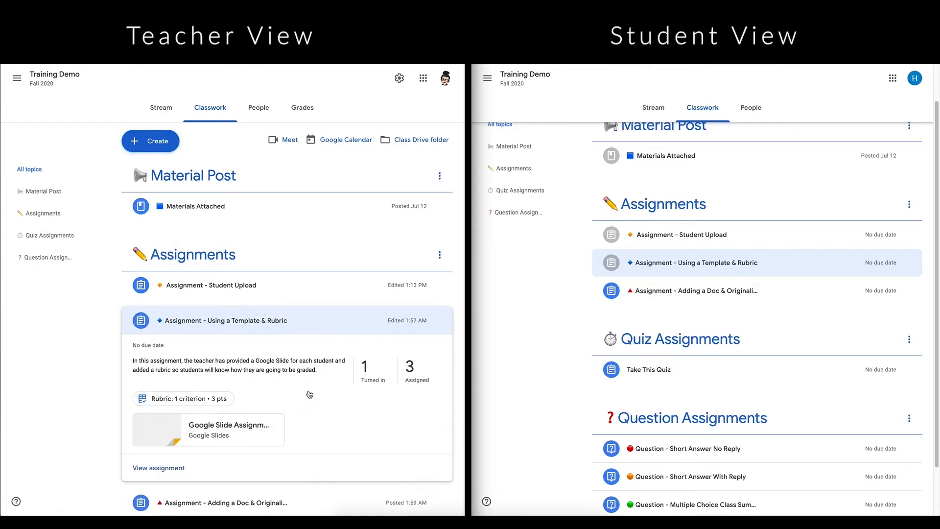
{"action": "left_click", "coordinate": [367, 376]}
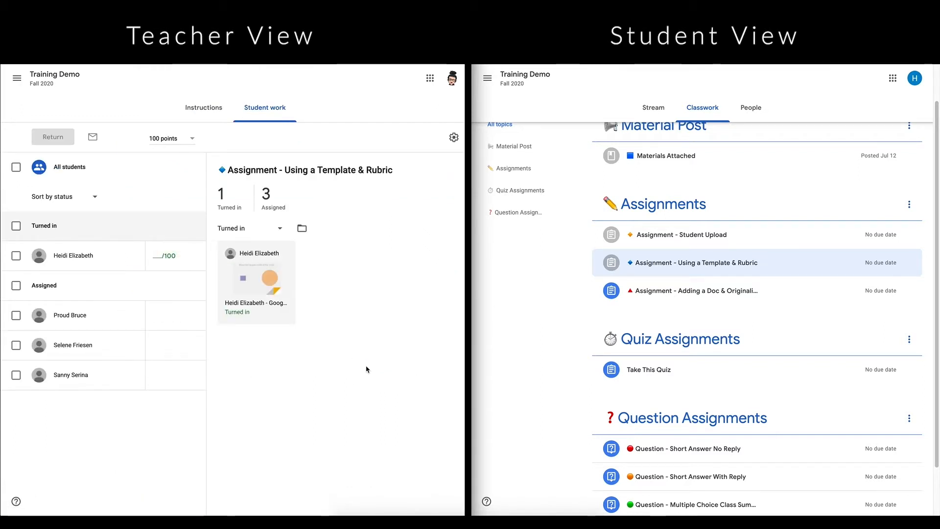
{"action": "left_click", "coordinate": [257, 282]}
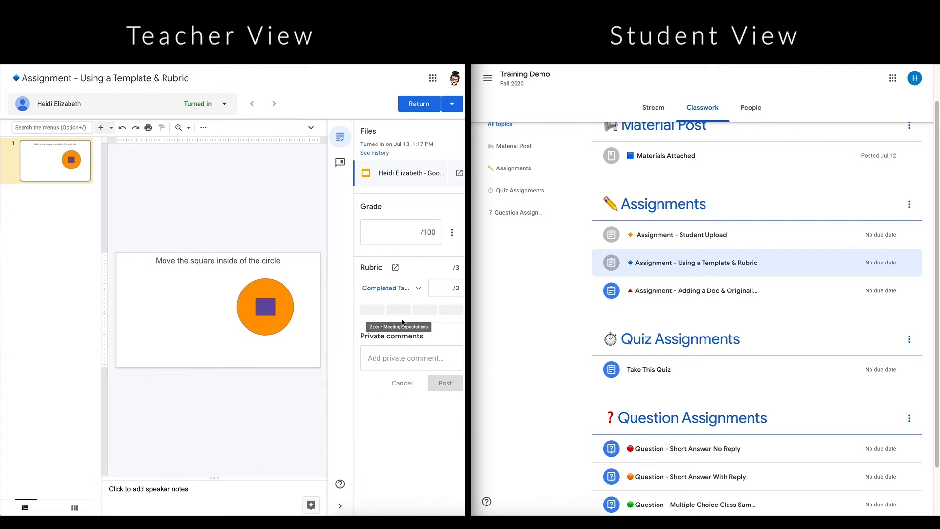
Step: Try the different Completed Task rubric levels on the submission and finish with Exceeding Expectations, 3 points
{"action": "left_click", "coordinate": [422, 311]}
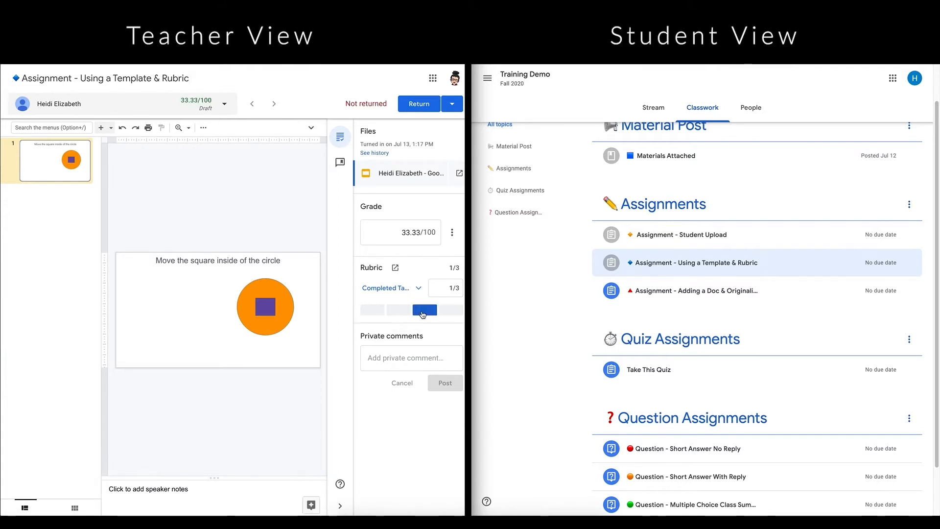
{"action": "left_click", "coordinate": [399, 311]}
{"action": "left_click", "coordinate": [371, 313]}
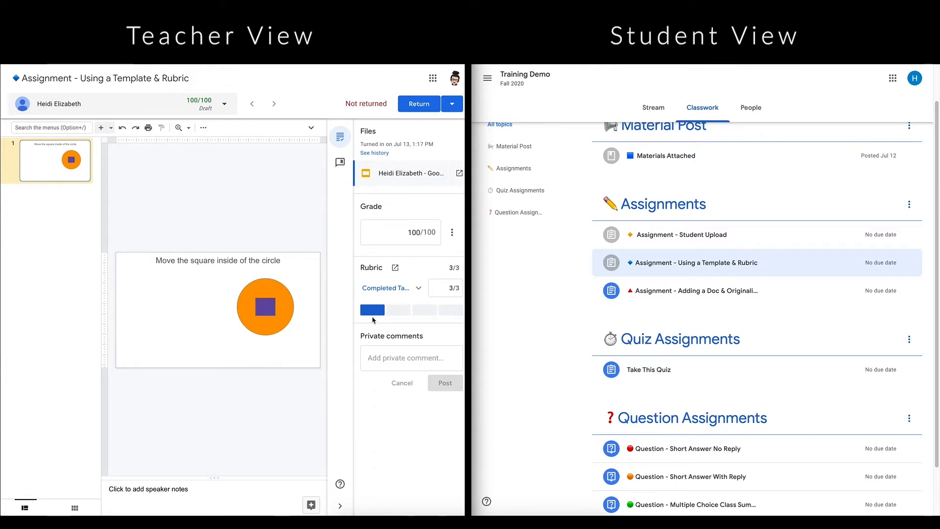
{"action": "left_click", "coordinate": [399, 311]}
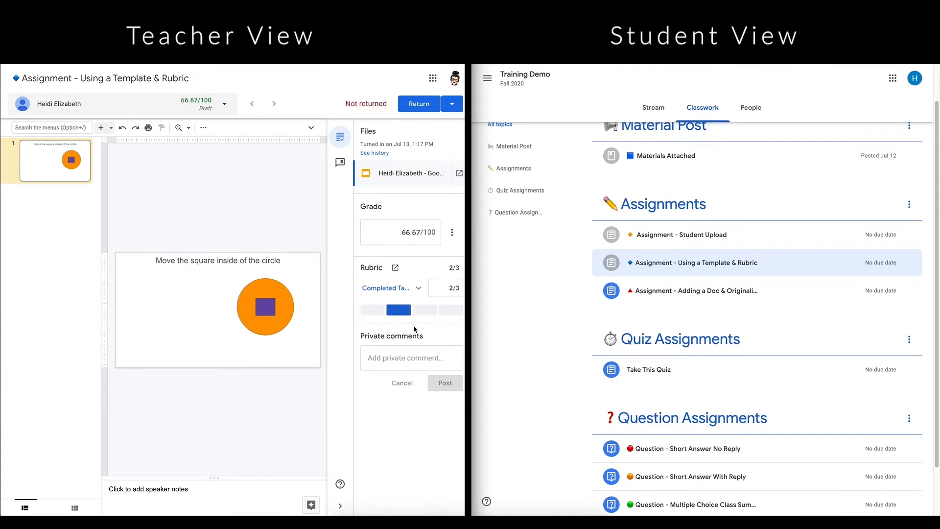
{"action": "left_click", "coordinate": [423, 310]}
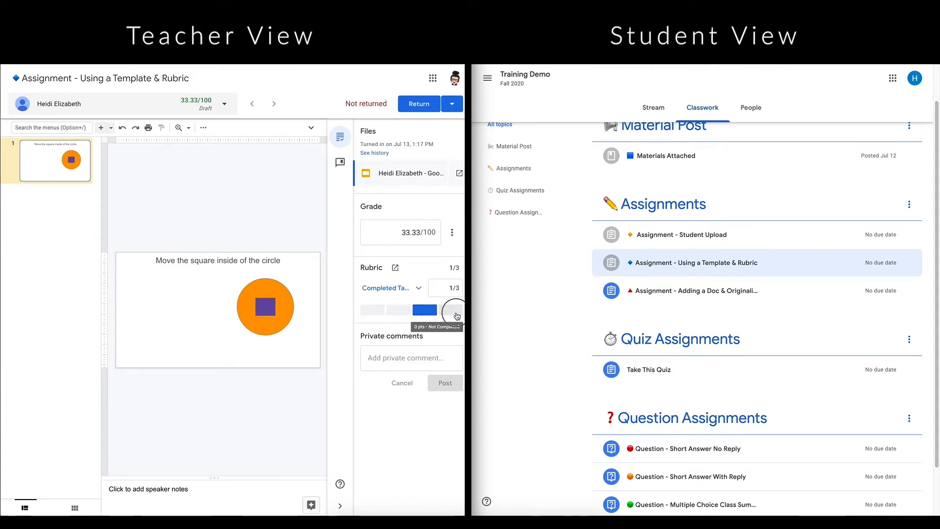
{"action": "left_click", "coordinate": [457, 316]}
{"action": "left_click", "coordinate": [373, 313]}
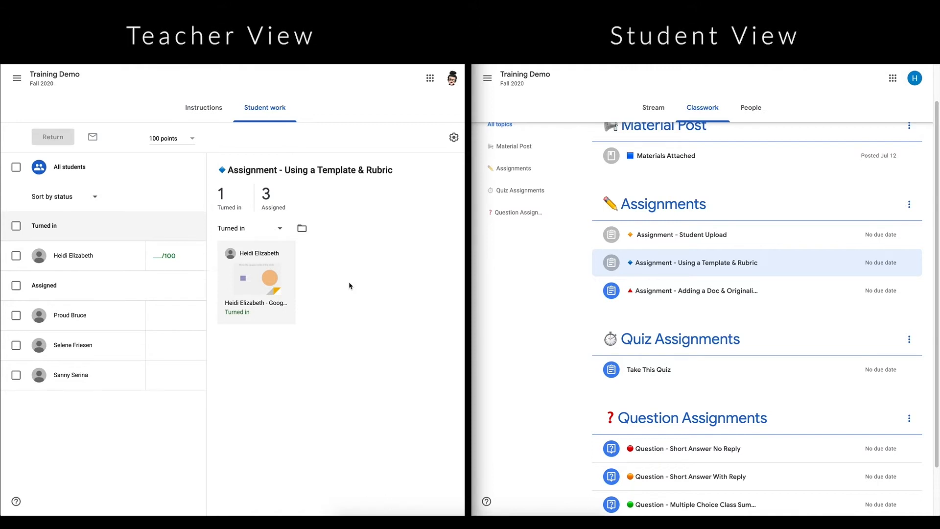
Step: Enter a draft grade of 100 for the turned-in student in the teacher's student work list
{"action": "left_click", "coordinate": [156, 264]}
{"action": "type", "text": "100"}
{"action": "left_click", "coordinate": [200, 274]}
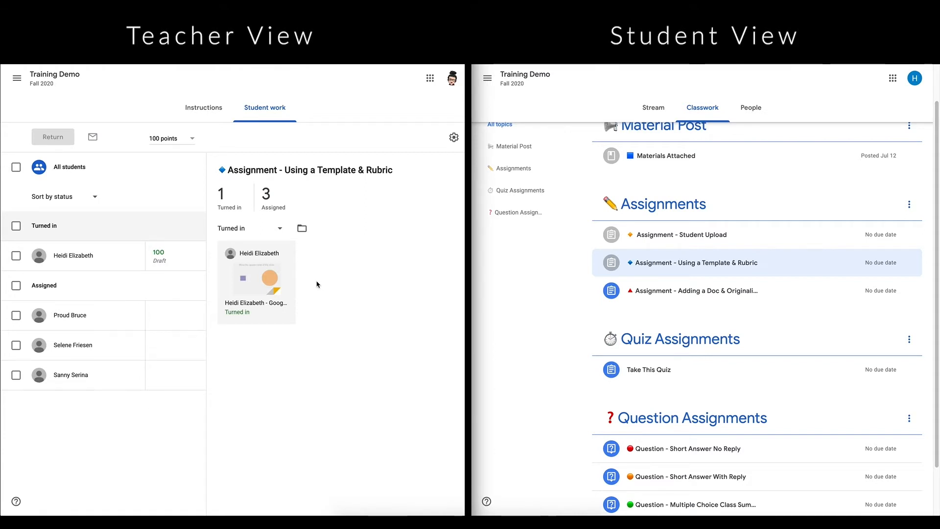
Step: Open the full page of Assignment - Adding a Doc & Originality Reports in the student view
{"action": "left_click", "coordinate": [780, 295]}
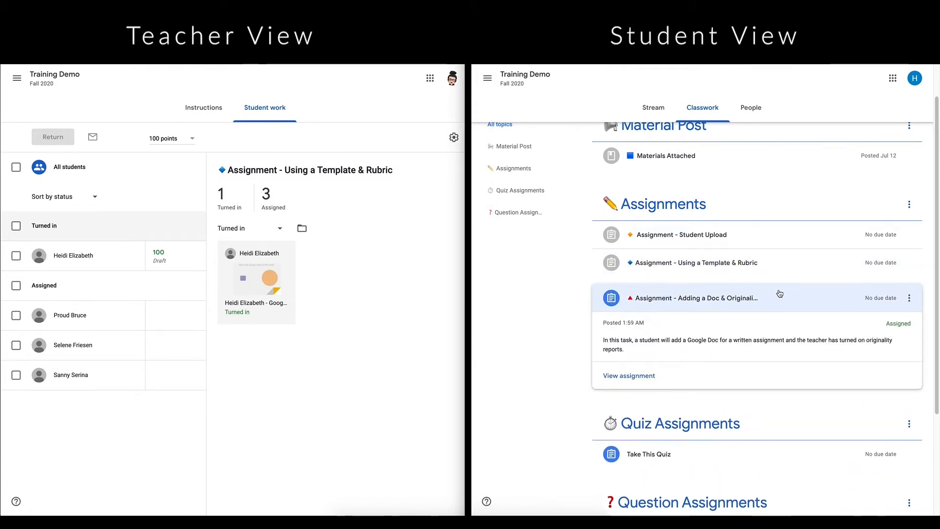
{"action": "scroll", "coordinate": [570, 338], "scroll_direction": "down", "scroll_amount": 2}
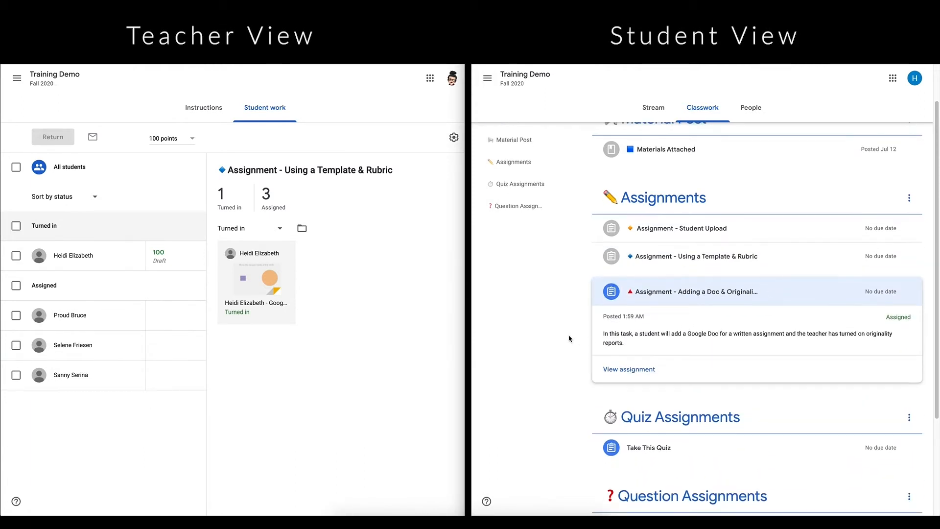
{"action": "scroll", "coordinate": [570, 338], "scroll_direction": "down", "scroll_amount": 1}
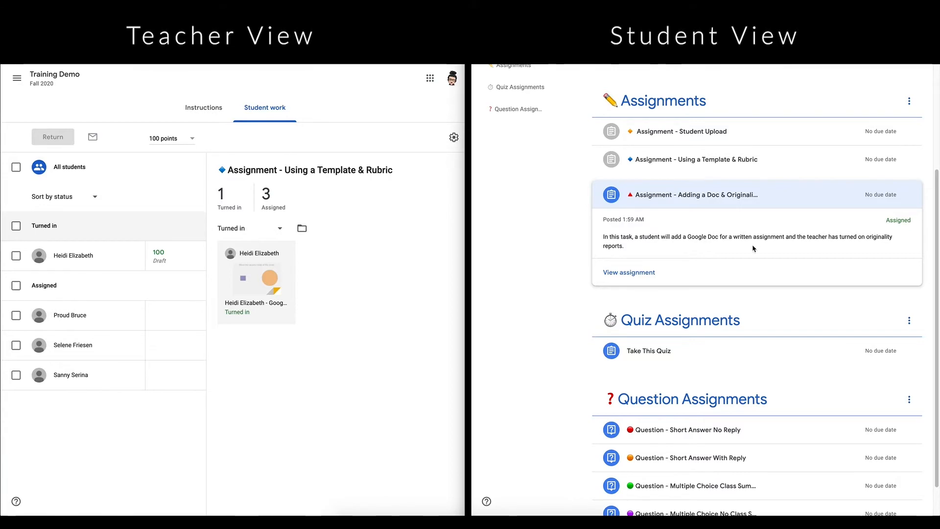
{"action": "left_click", "coordinate": [631, 273]}
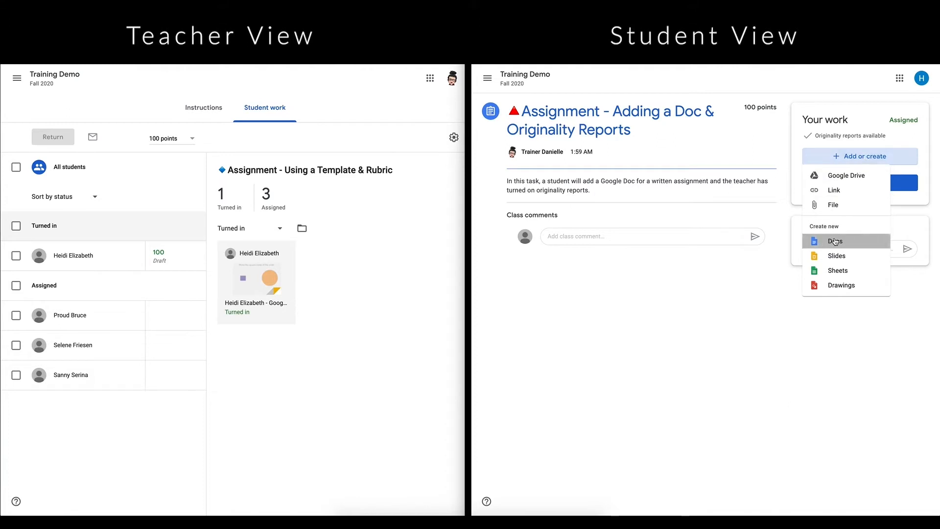
Step: Create a new Google Doc for the student's assignment, fill it with the Sir John Alexander Macdonald text, and close it
{"action": "left_click", "coordinate": [835, 241]}
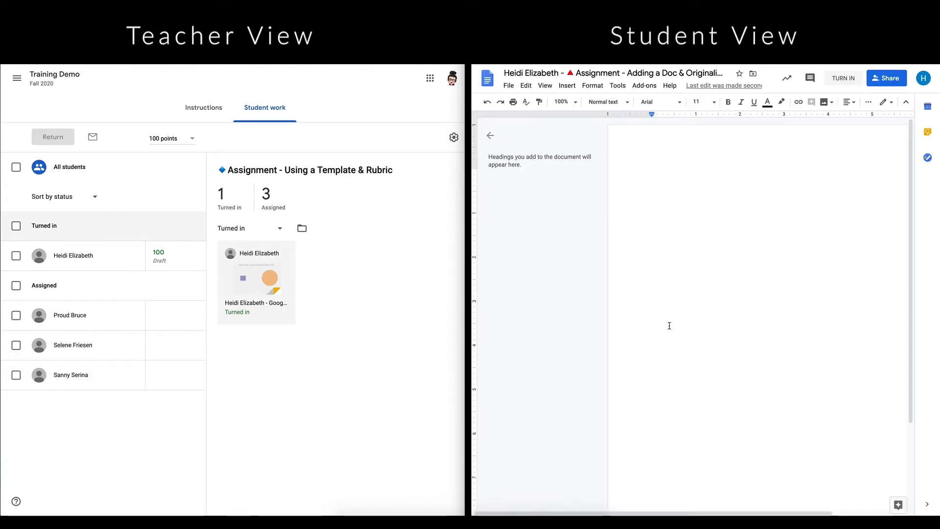
{"action": "left_click_drag", "start_coordinate": [657, 512], "coordinate": [699, 512]}
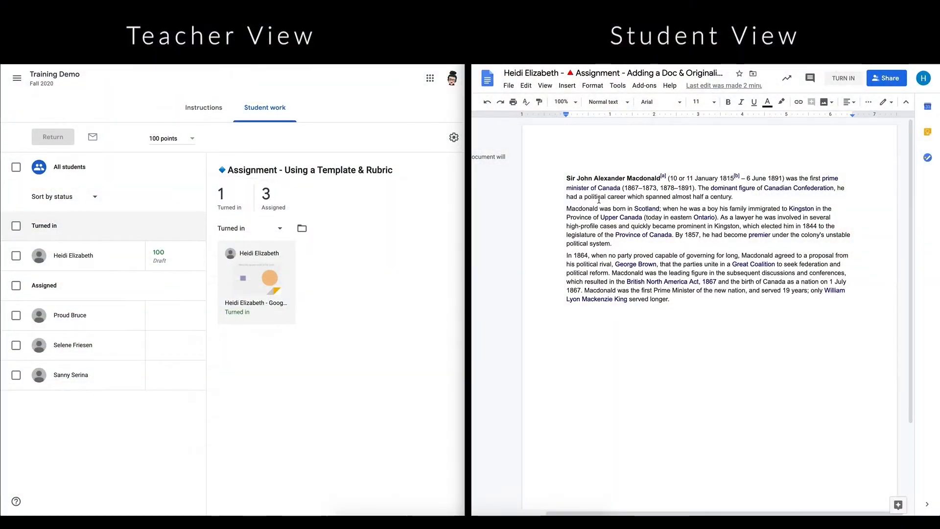
{"action": "left_click_drag", "start_coordinate": [709, 310], "coordinate": [680, 306]}
{"action": "left_click", "coordinate": [687, 332]}
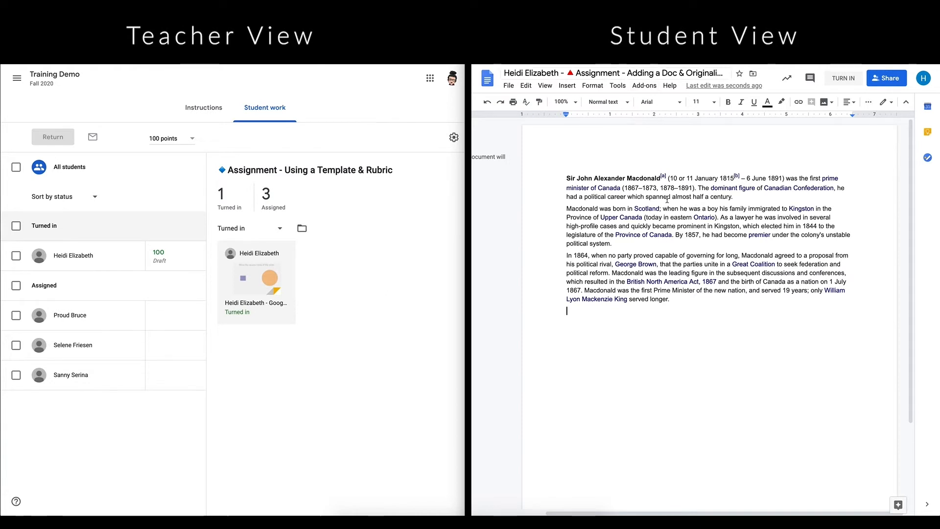
{"action": "key", "text": "super+w"}
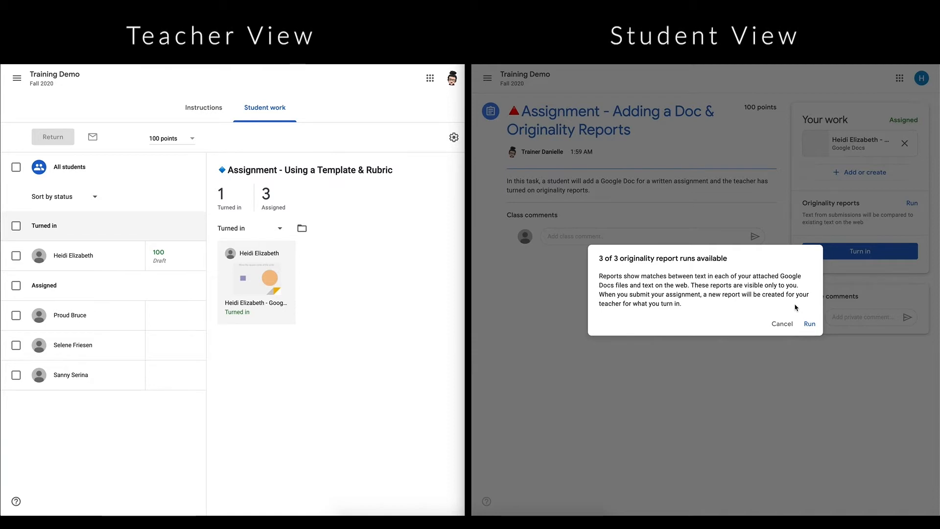
Step: Run an originality report on the student's doc and view its web matches as percentages
{"action": "left_click", "coordinate": [810, 324]}
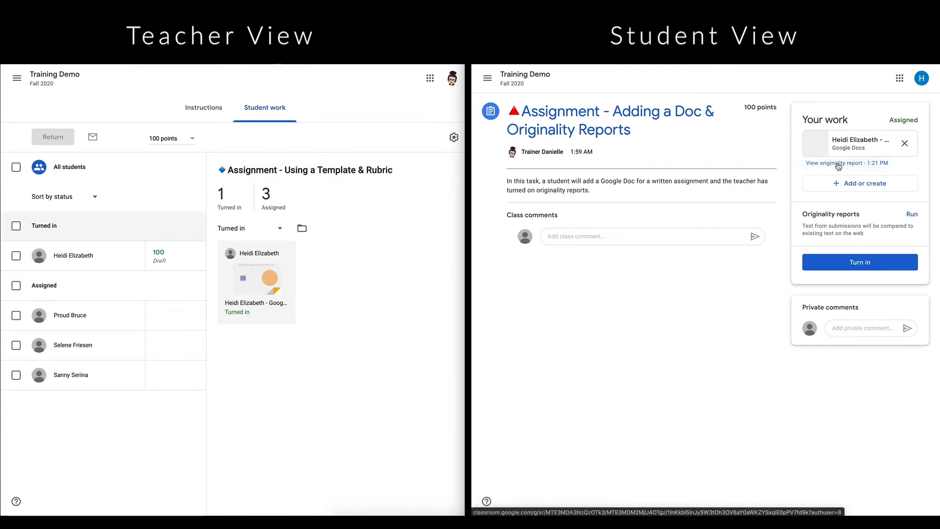
{"action": "left_click", "coordinate": [838, 163]}
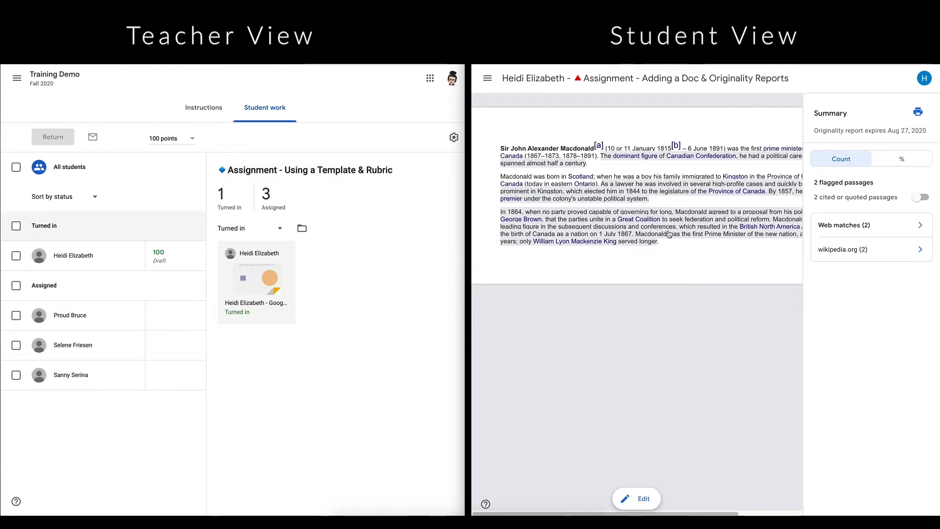
{"action": "left_click", "coordinate": [896, 164]}
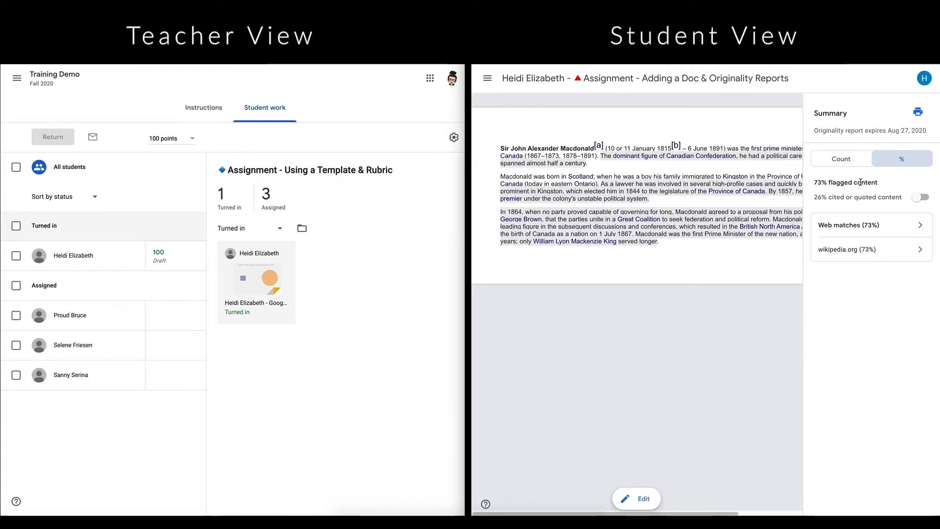
{"action": "left_click", "coordinate": [892, 226]}
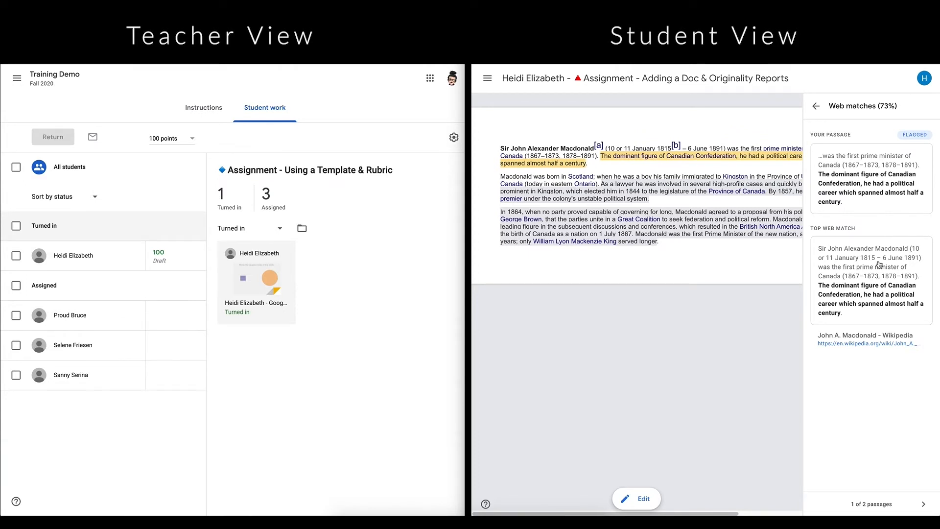
Step: Return to the originality report summary and view the flagged passages matched to wikipedia.org
{"action": "left_click", "coordinate": [816, 106]}
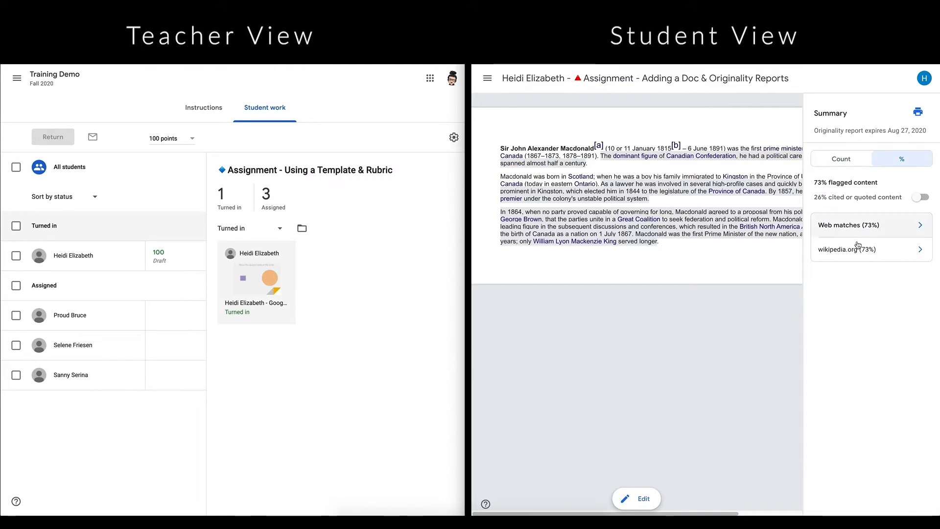
{"action": "left_click", "coordinate": [881, 250]}
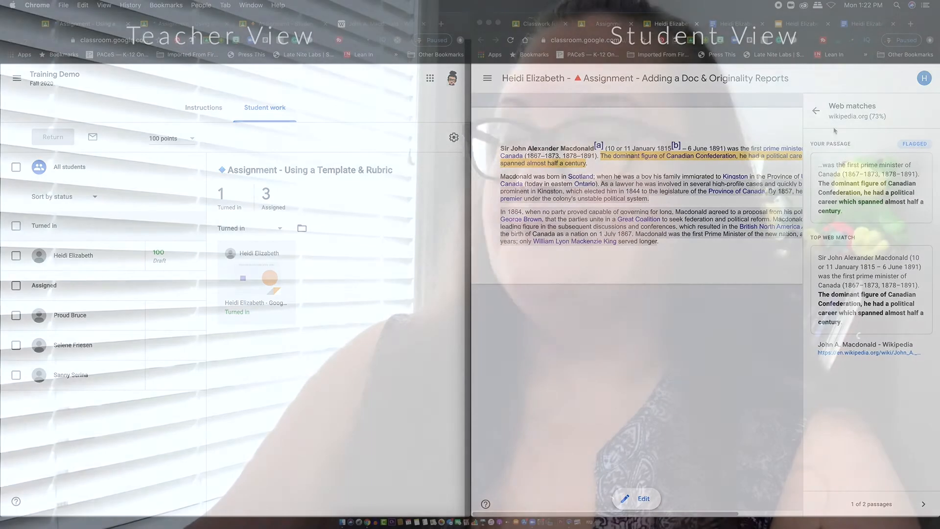
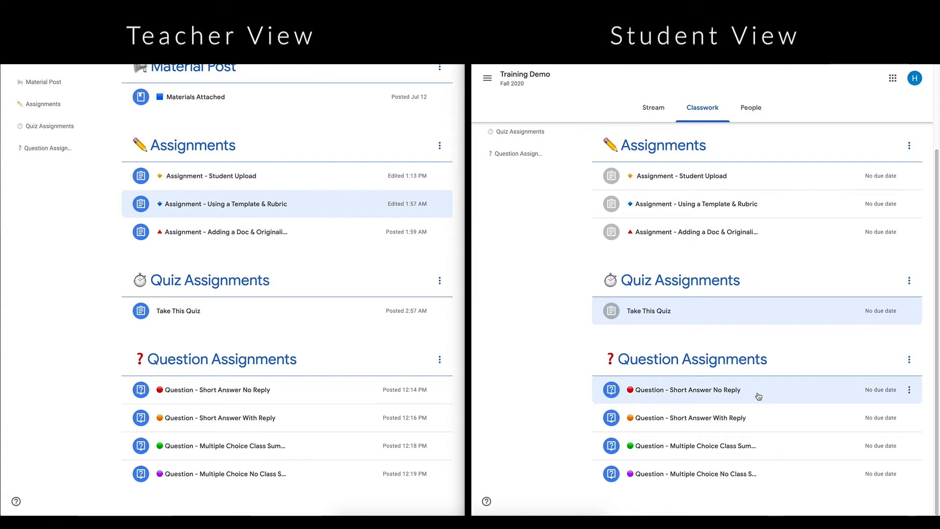
Step: Open Question - Short Answer No Reply in the student view, answer it with "Blue", and turn it in
{"action": "left_click", "coordinate": [758, 397]}
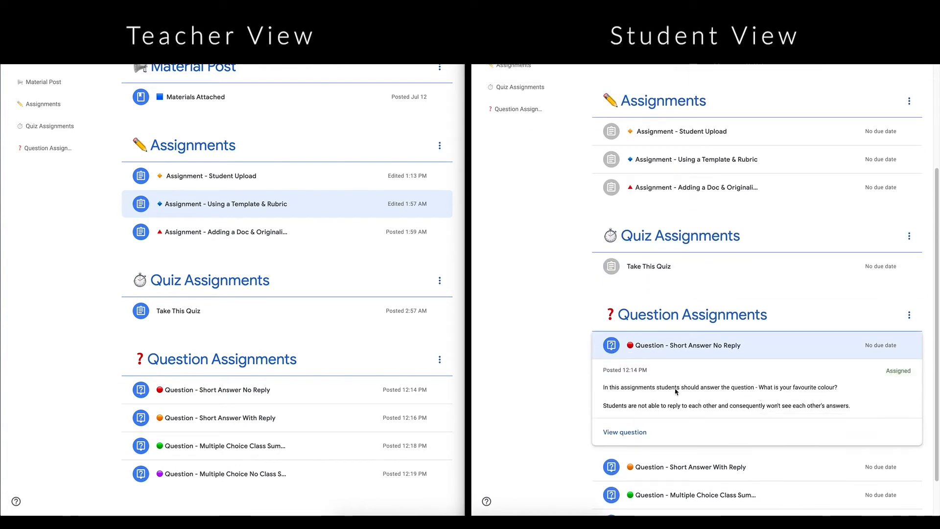
{"action": "left_click", "coordinate": [624, 433]}
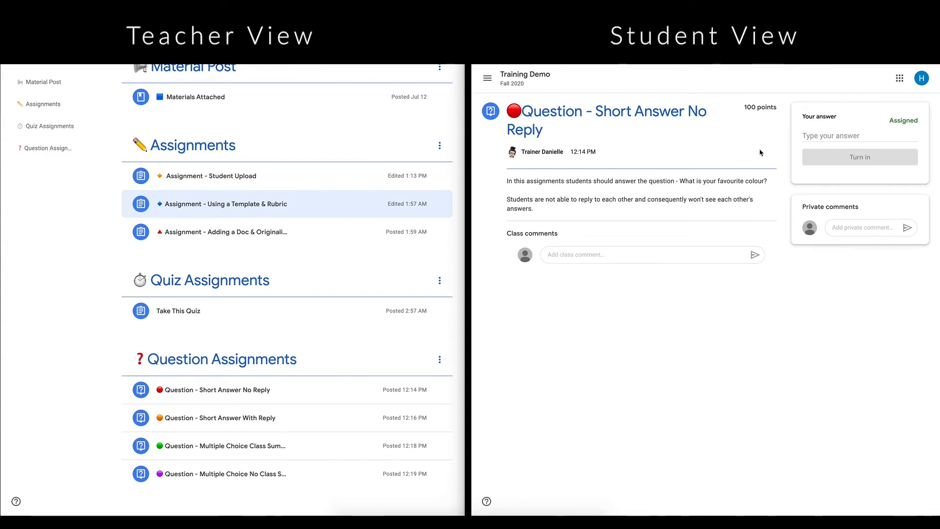
{"action": "left_click", "coordinate": [814, 136]}
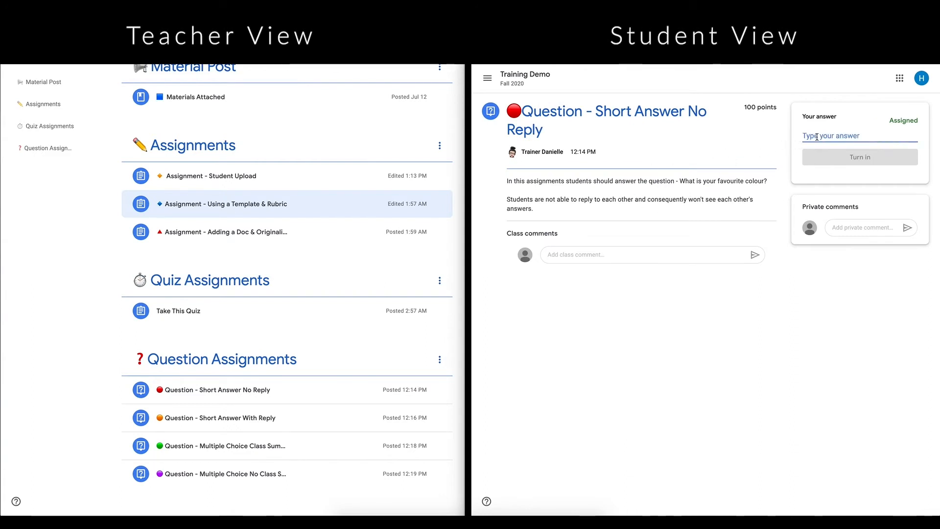
{"action": "type", "text": "Blue"}
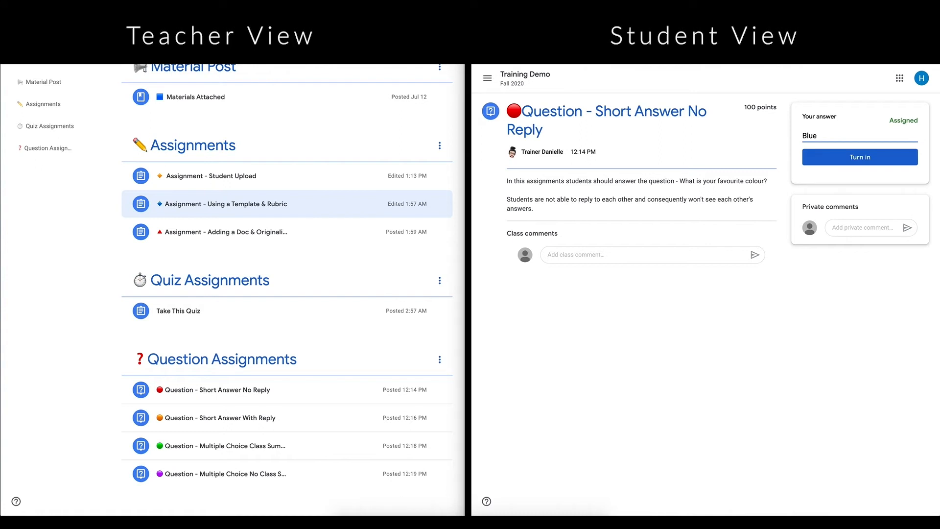
{"action": "left_click", "coordinate": [837, 158]}
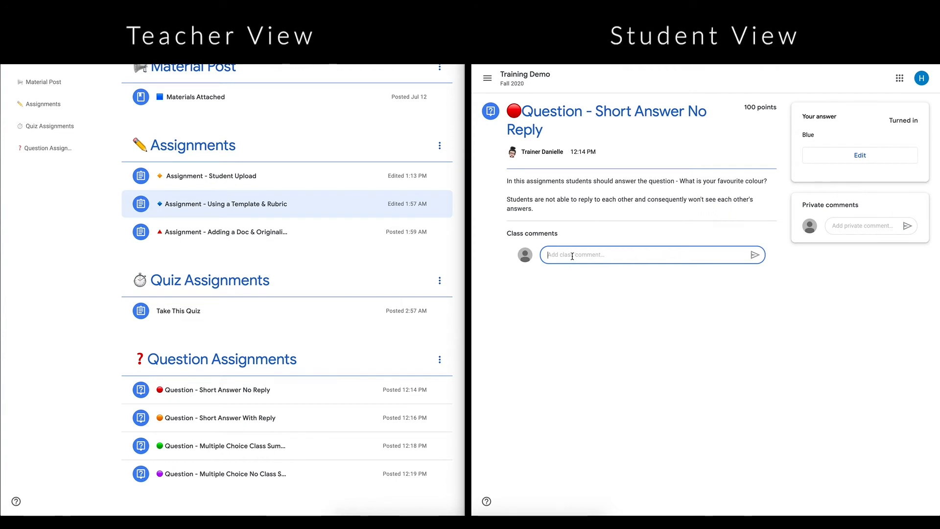
{"action": "left_click", "coordinate": [848, 226]}
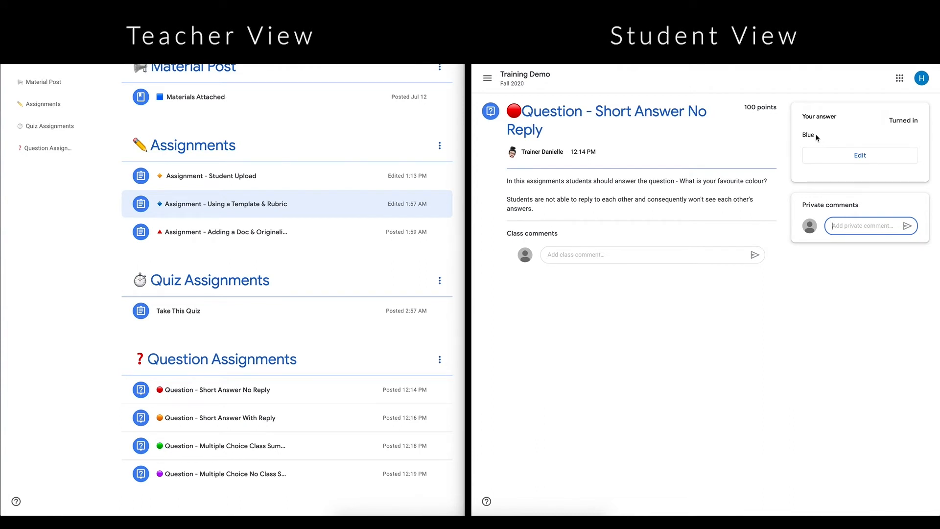
Step: Return to the student's Classwork list and open the full page of Question - Short Answer With Reply
{"action": "left_click", "coordinate": [542, 76]}
{"action": "left_click", "coordinate": [705, 109]}
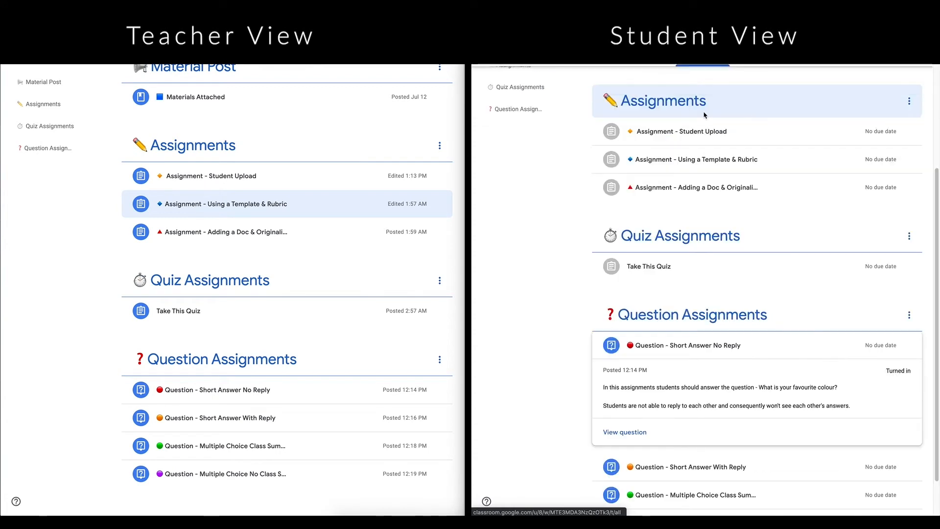
{"action": "left_click", "coordinate": [767, 471]}
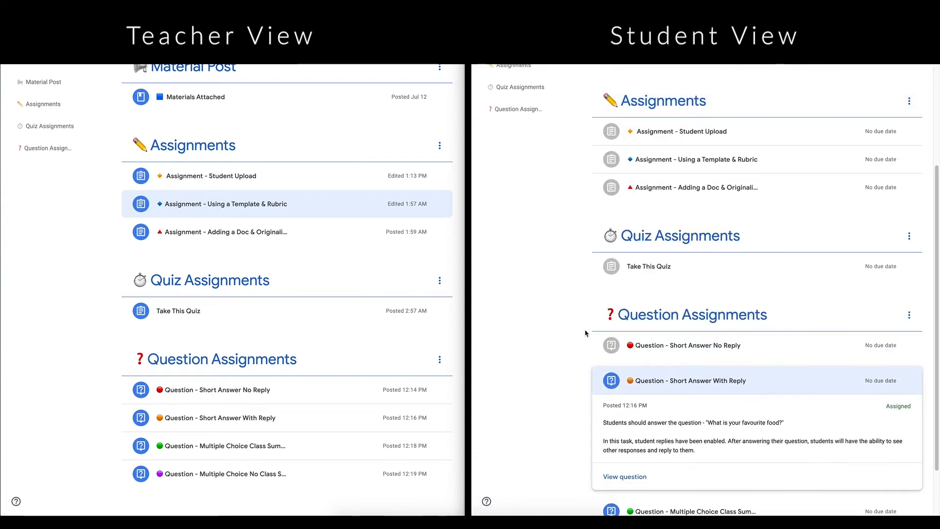
{"action": "scroll", "coordinate": [568, 316], "scroll_direction": "down", "scroll_amount": 1}
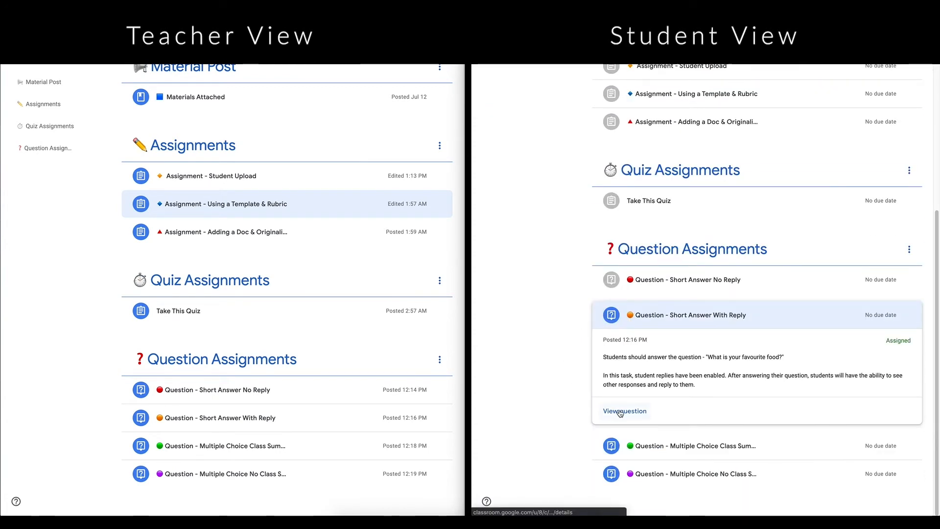
{"action": "left_click", "coordinate": [620, 411]}
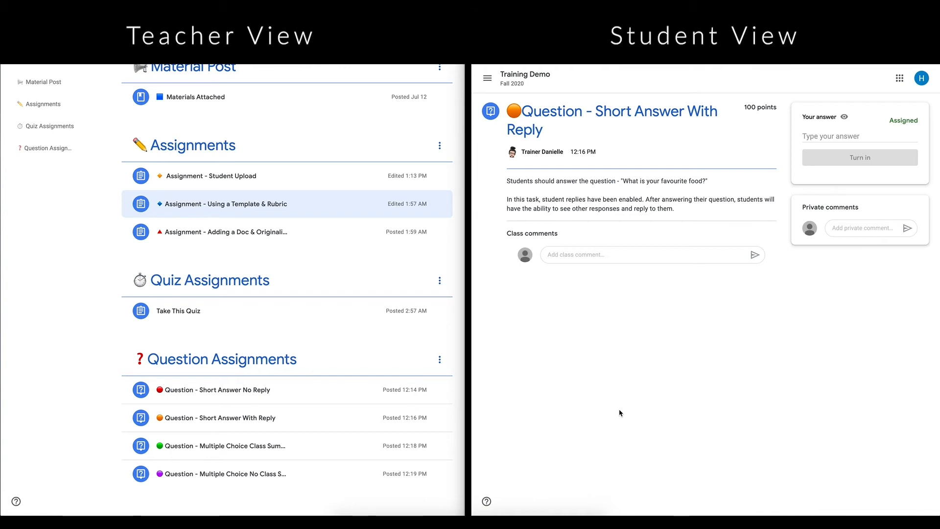
Step: Open Question - Short Answer With Reply for editing in the teacher view
{"action": "left_click", "coordinate": [342, 419]}
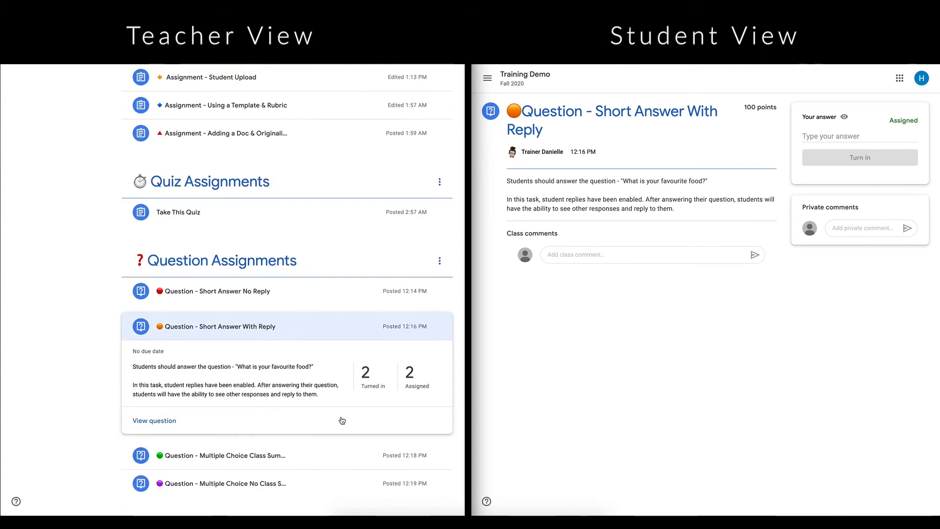
{"action": "left_click", "coordinate": [439, 327]}
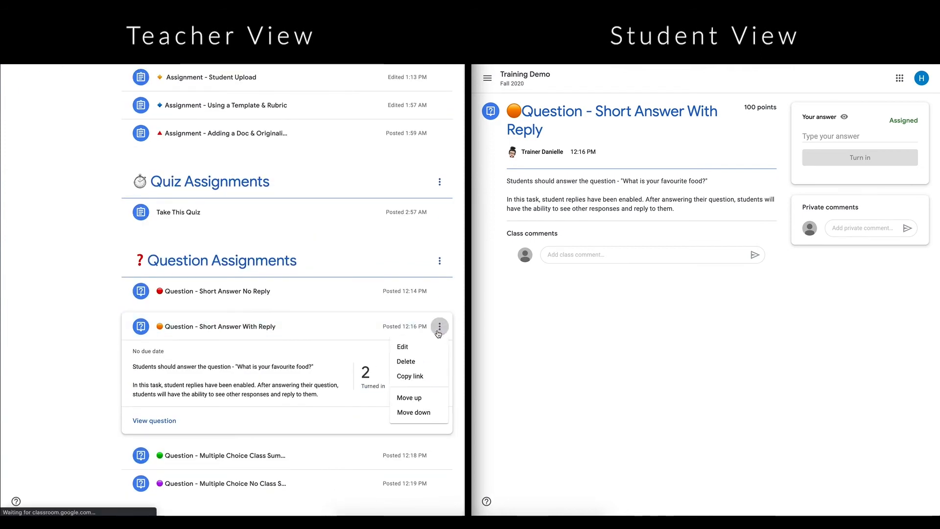
{"action": "left_click", "coordinate": [412, 347]}
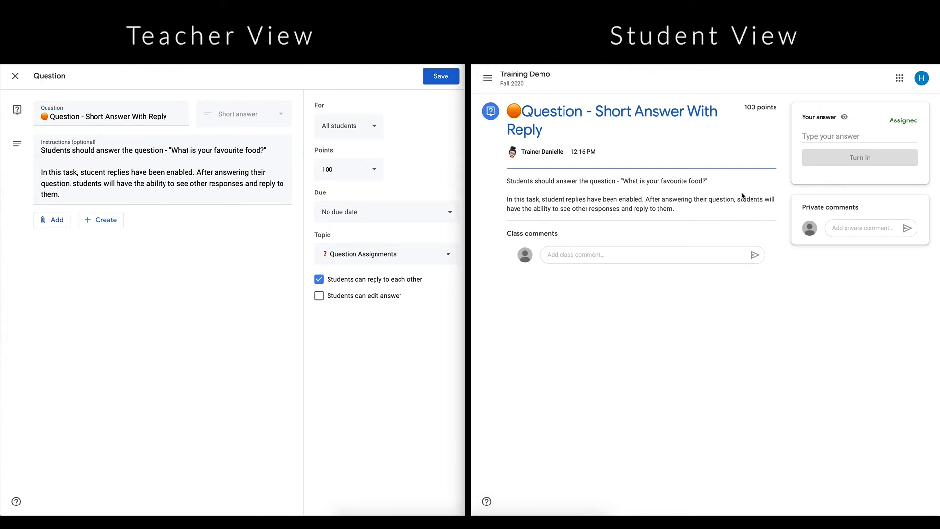
Step: Answer the favourite food question with "Grapes" as the student and turn in the answer
{"action": "left_click", "coordinate": [832, 137]}
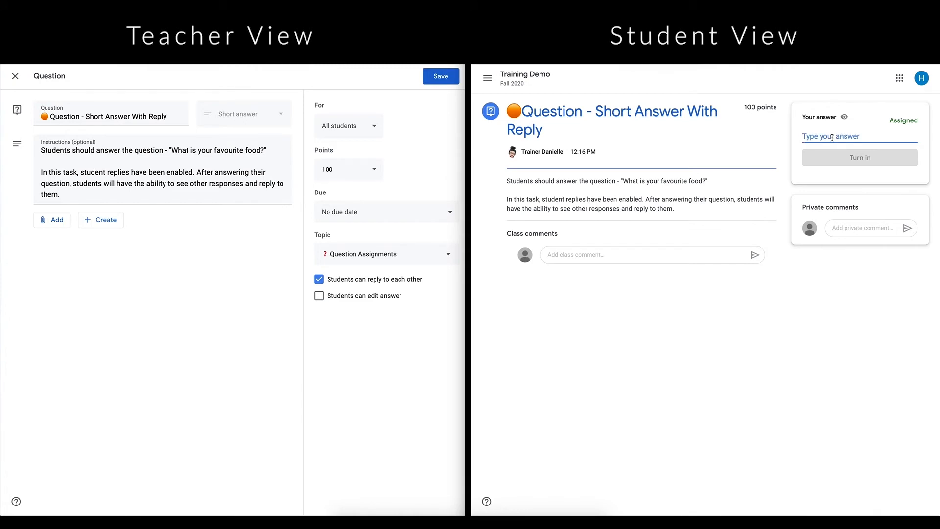
{"action": "type", "text": "Grapes"}
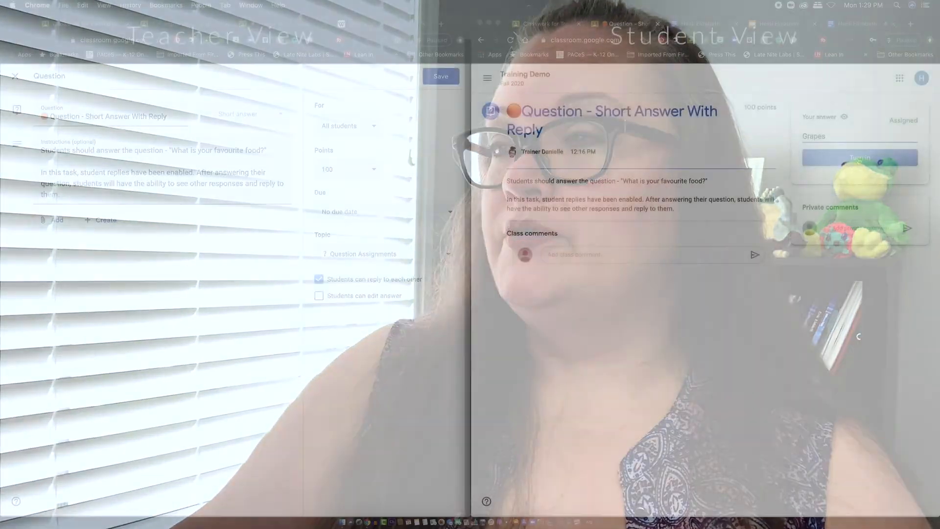
{"action": "left_click", "coordinate": [860, 159]}
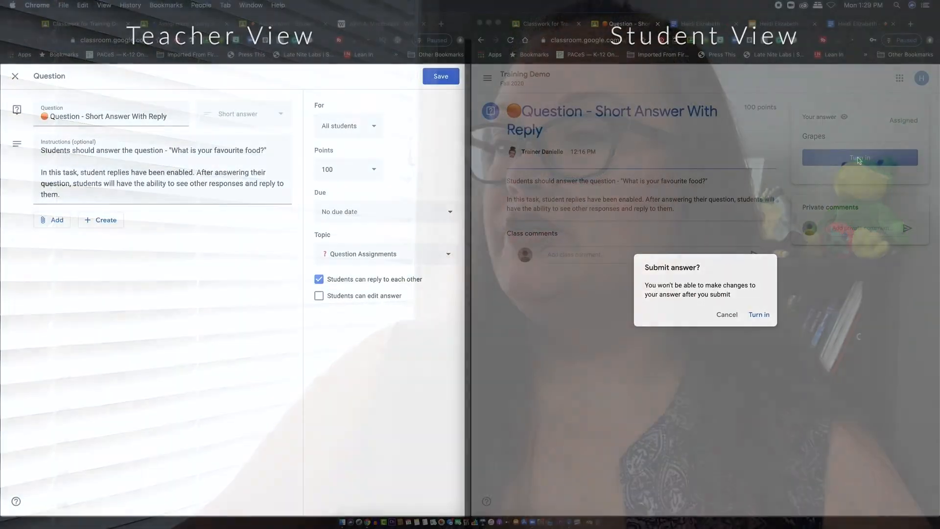
{"action": "left_click", "coordinate": [759, 315]}
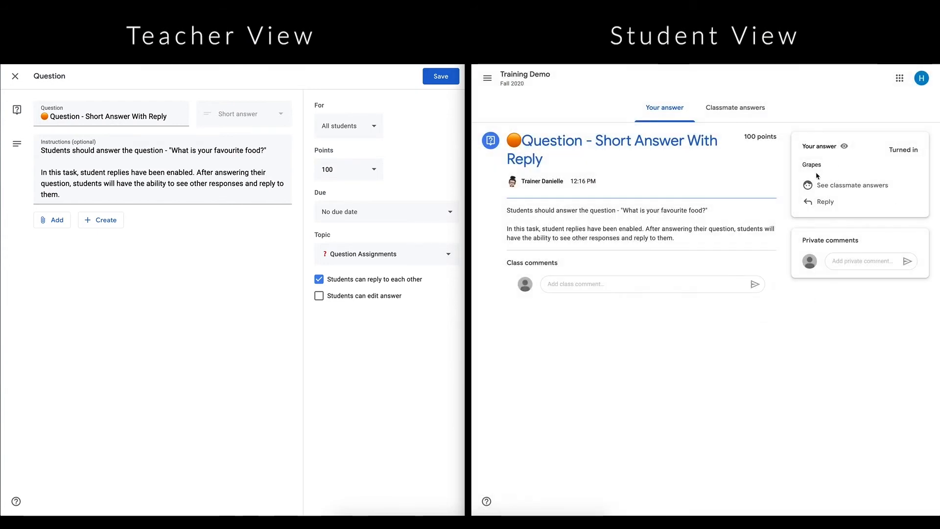
Step: Show the classmate answers, reply "Me too!" to the classmate's grapes answer, and view the existing reply under the asparagus answer
{"action": "left_click", "coordinate": [849, 186]}
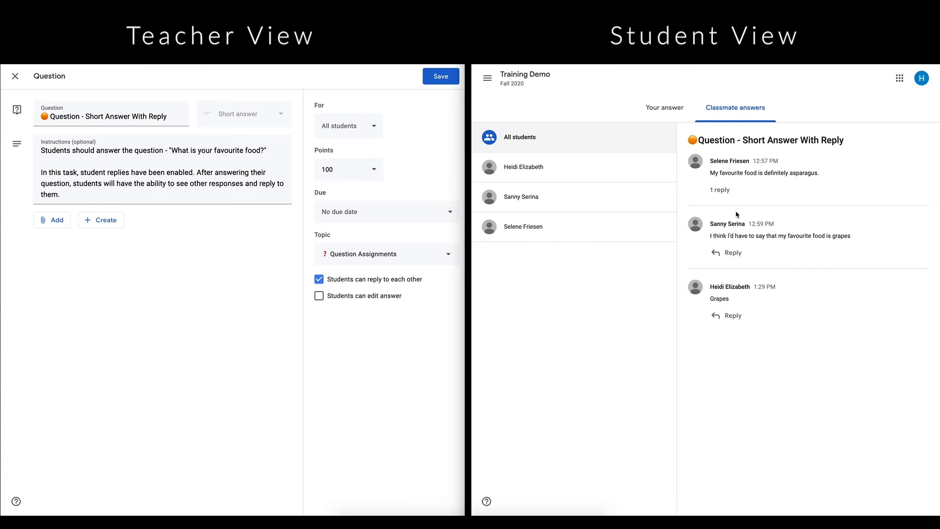
{"action": "left_click", "coordinate": [732, 255]}
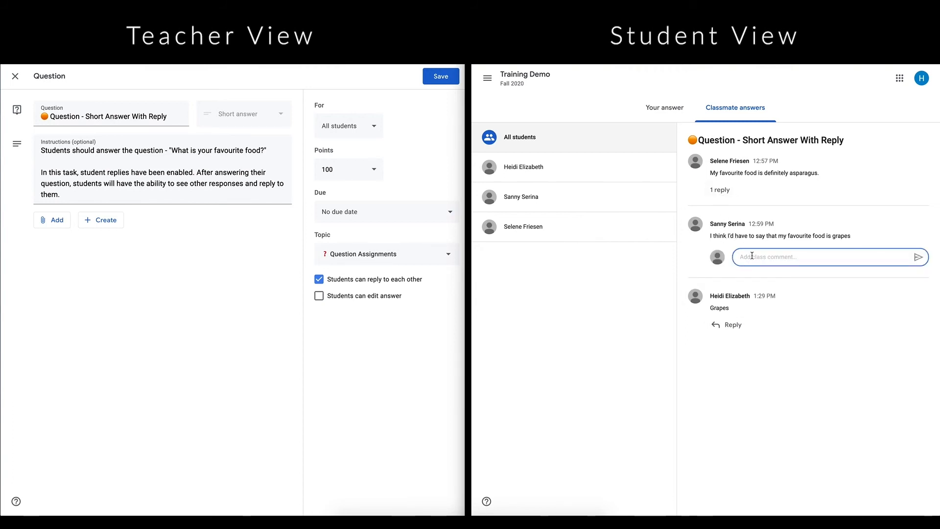
{"action": "type", "text": "Me too!"}
{"action": "left_click", "coordinate": [919, 255]}
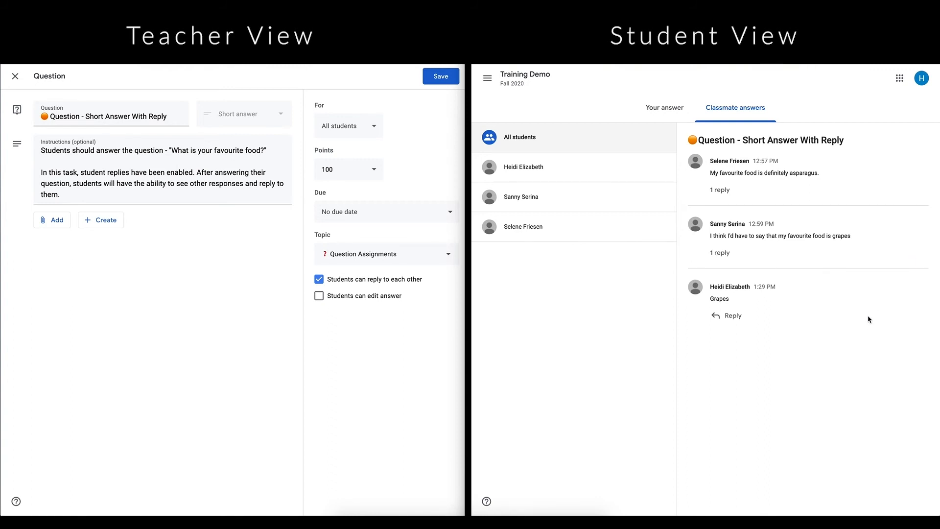
{"action": "left_click", "coordinate": [722, 191]}
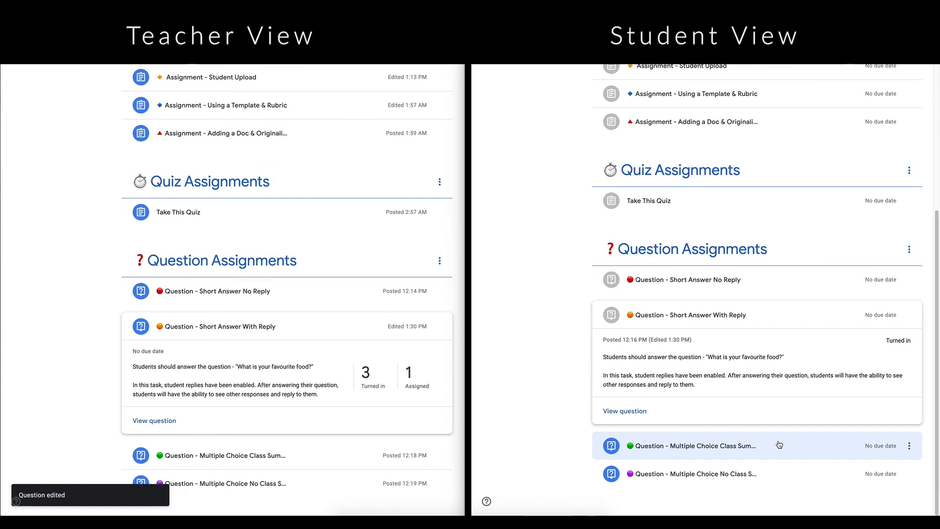
Step: Expand Question - Multiple Choice Class Summary in the student view and open the same question for editing in the teacher view
{"action": "left_click", "coordinate": [779, 445]}
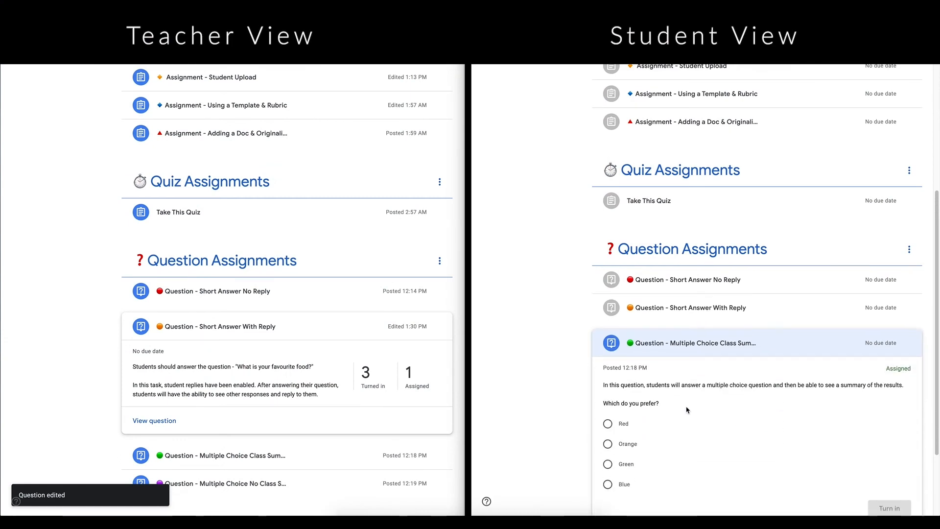
{"action": "scroll", "coordinate": [559, 331], "scroll_direction": "down", "scroll_amount": 2}
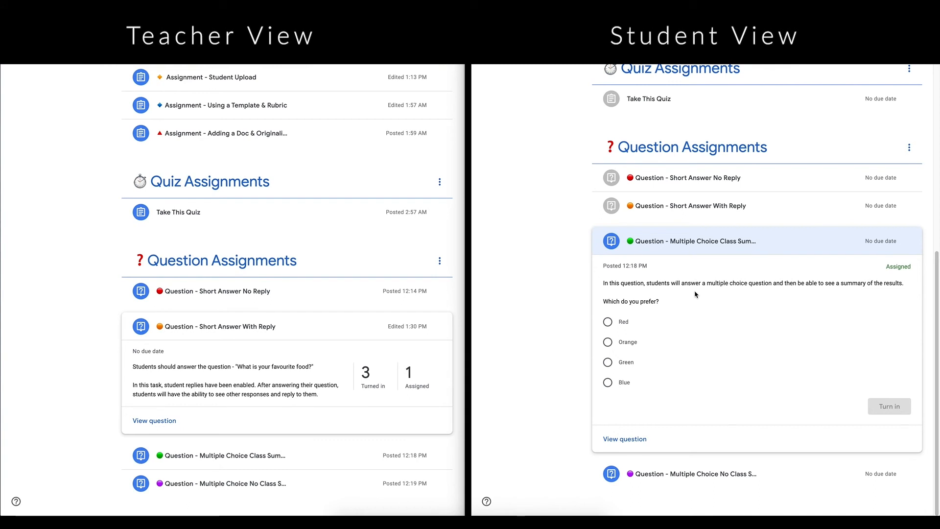
{"action": "left_click", "coordinate": [314, 455]}
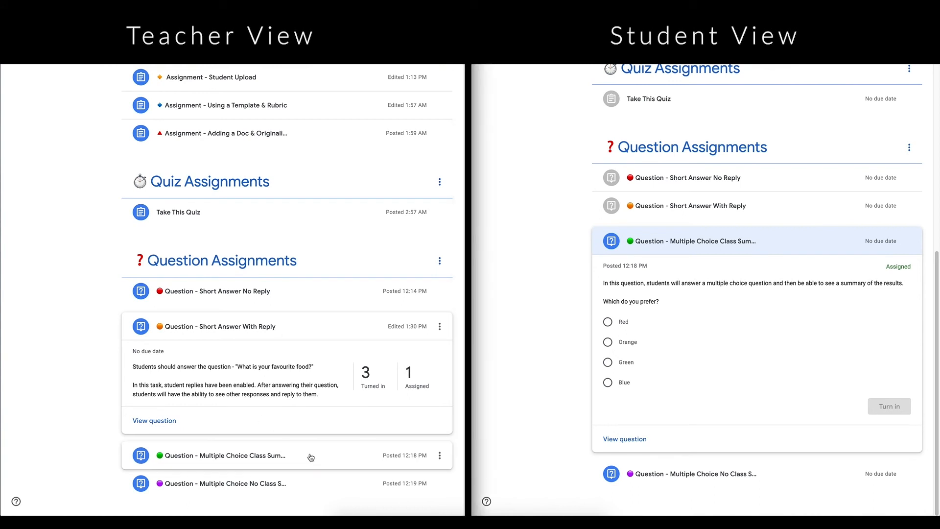
{"action": "left_click", "coordinate": [439, 456]}
{"action": "left_click", "coordinate": [414, 429]}
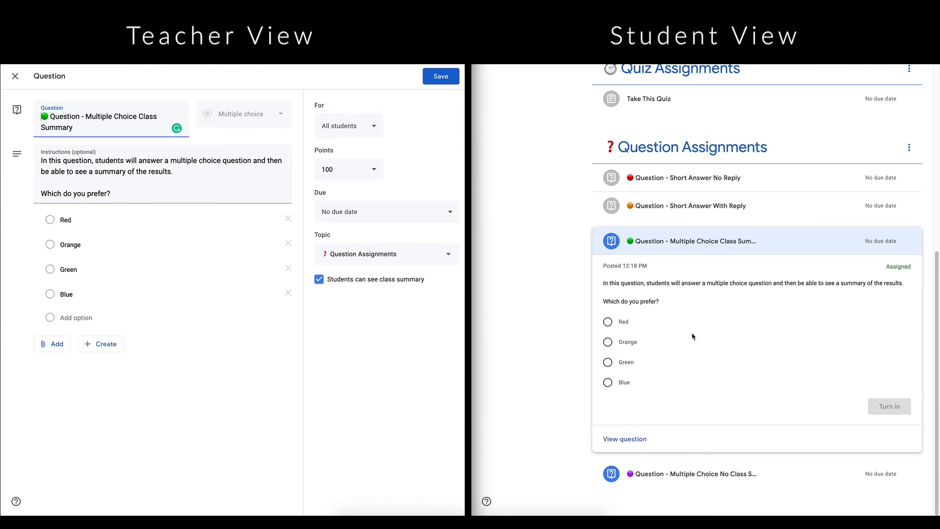
Step: Answer the student's Multiple Choice Class Summary question with Red and turn it in
{"action": "left_click", "coordinate": [624, 324]}
{"action": "left_click", "coordinate": [893, 409]}
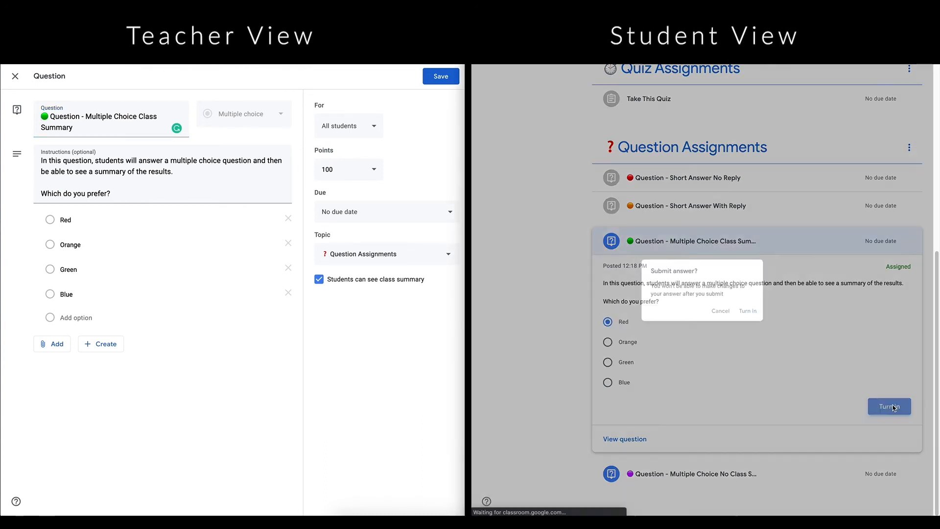
{"action": "left_click", "coordinate": [767, 317]}
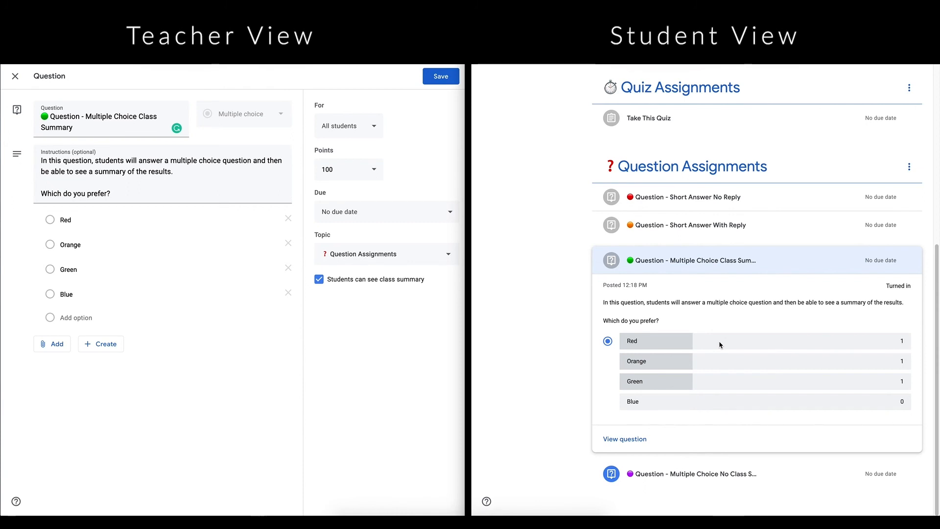
Step: Expand the student's Multiple Choice No Class Summary question, and switch "Students can see class summary" off and back on in the teacher's question
{"action": "left_click", "coordinate": [773, 475]}
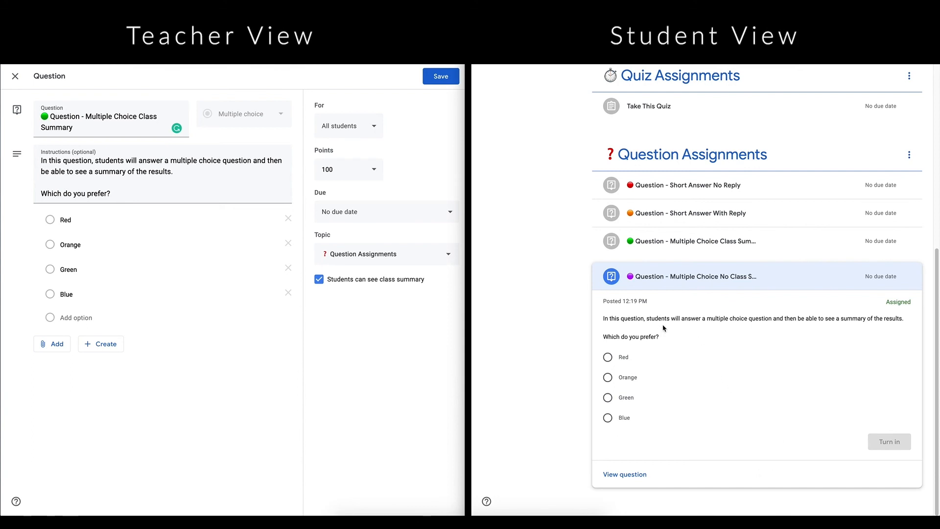
{"action": "left_click", "coordinate": [318, 282]}
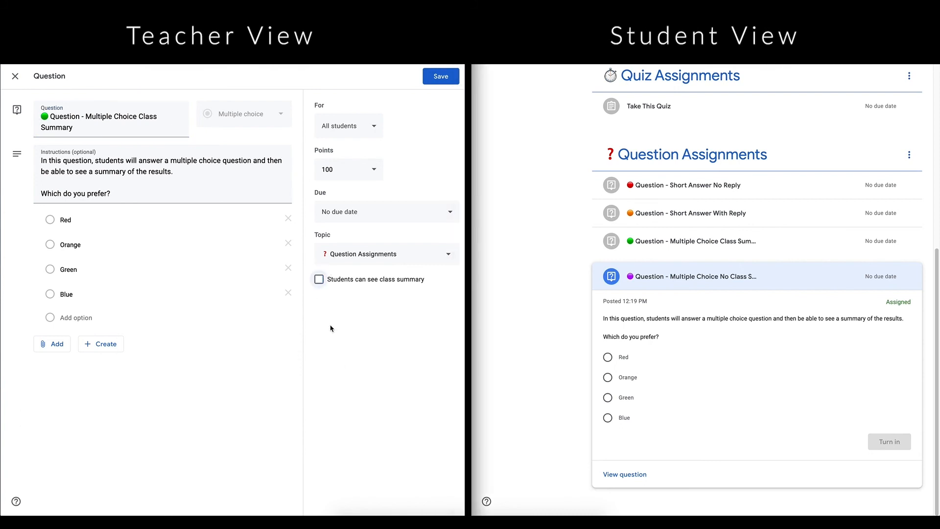
{"action": "left_click", "coordinate": [319, 282]}
Step: Answer the student's Multiple Choice No Class Summary question with Orange and turn it in
{"action": "left_click", "coordinate": [634, 380]}
{"action": "left_click", "coordinate": [631, 380]}
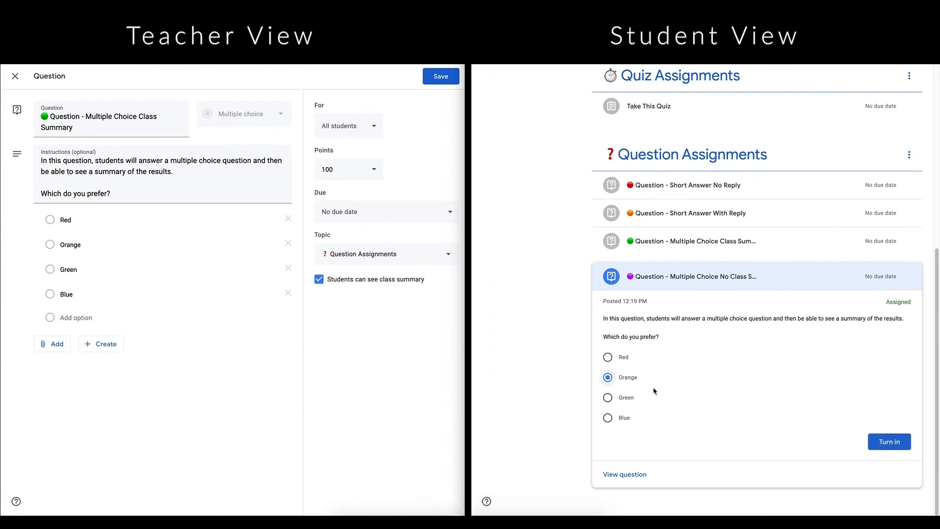
{"action": "left_click", "coordinate": [890, 443]}
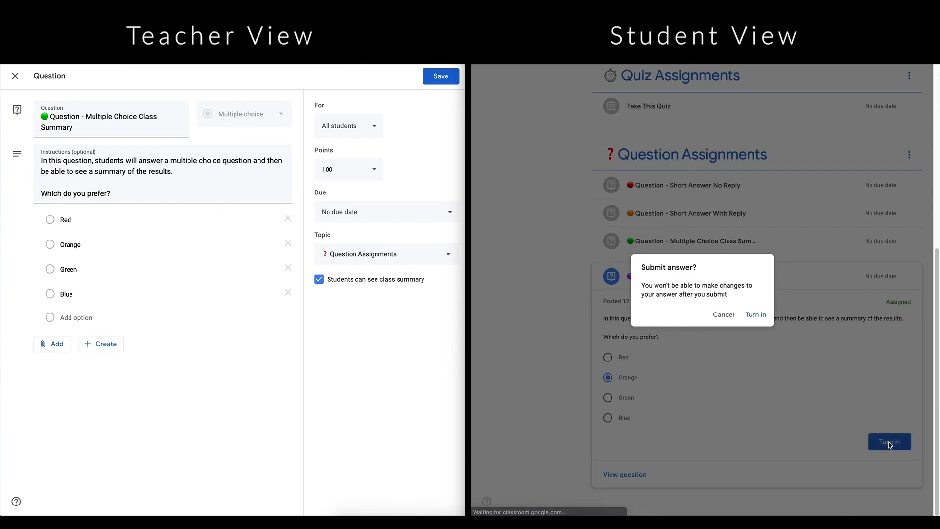
{"action": "left_click", "coordinate": [761, 320]}
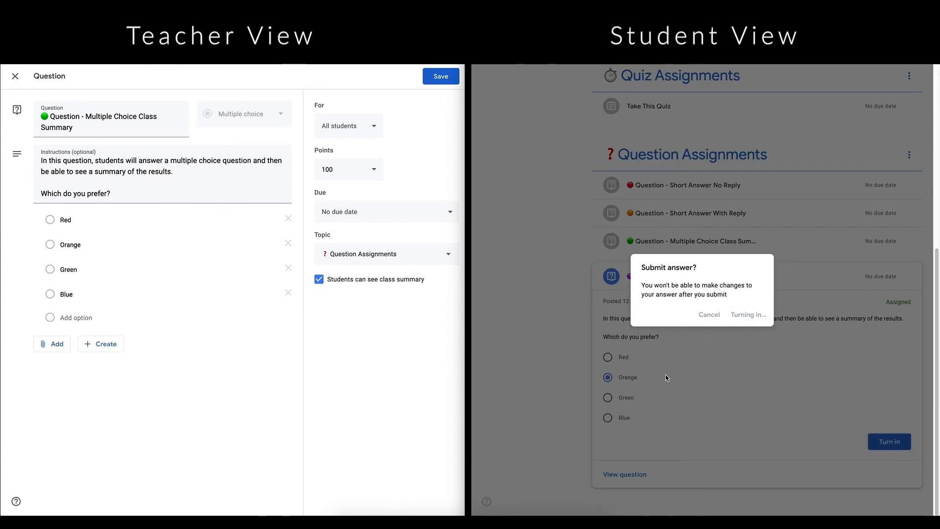